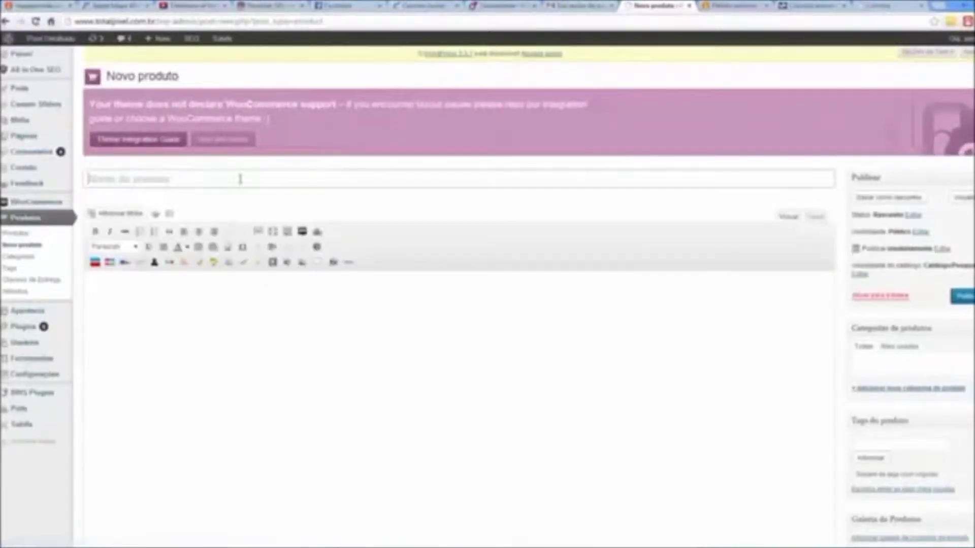
- Name the new product "Curso portal com wordpress 2 (download)" and fill in its general data with reference 004, normal price 100 and an offer price
left_click(241, 179)
type("Curso W")
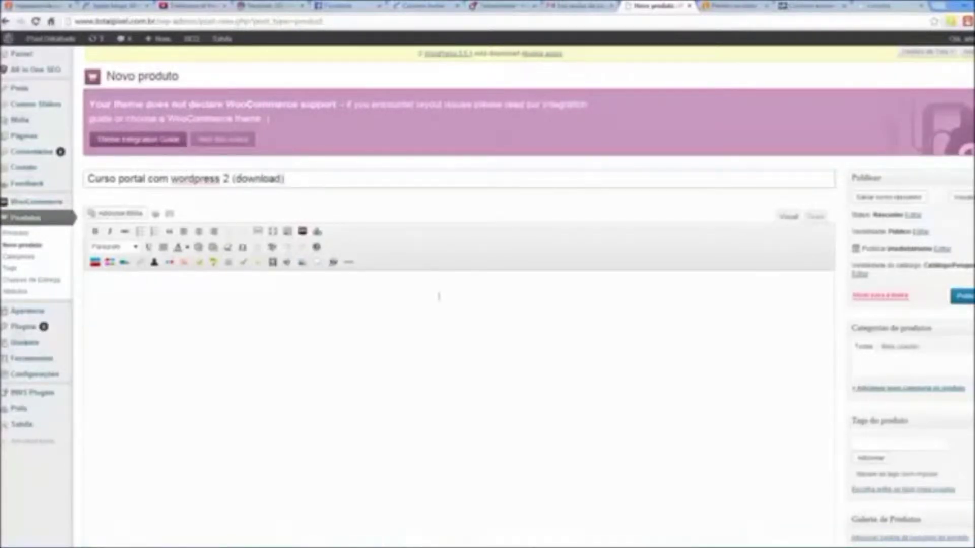
scroll(442, 313, "down", 6)
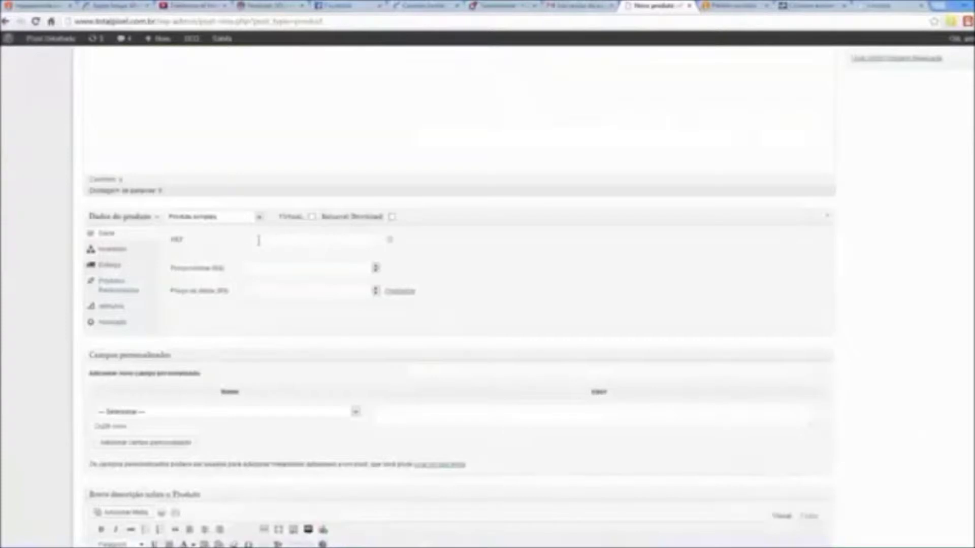
left_click(285, 240)
type("008")
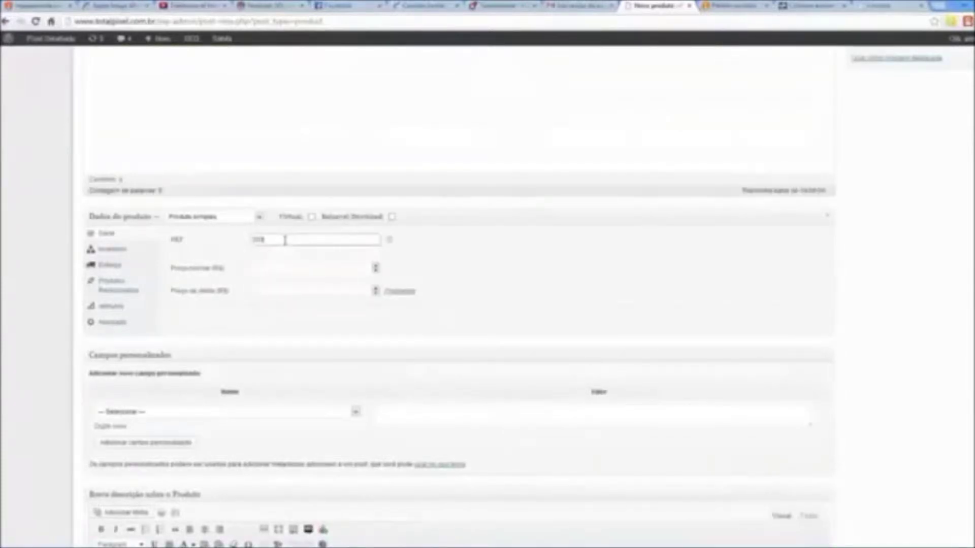
key("Tab")
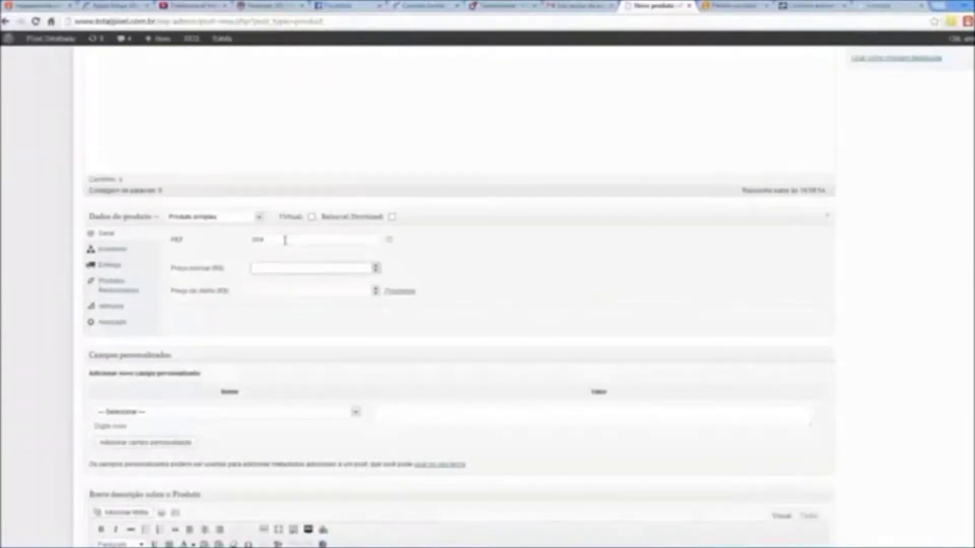
key("Tab")
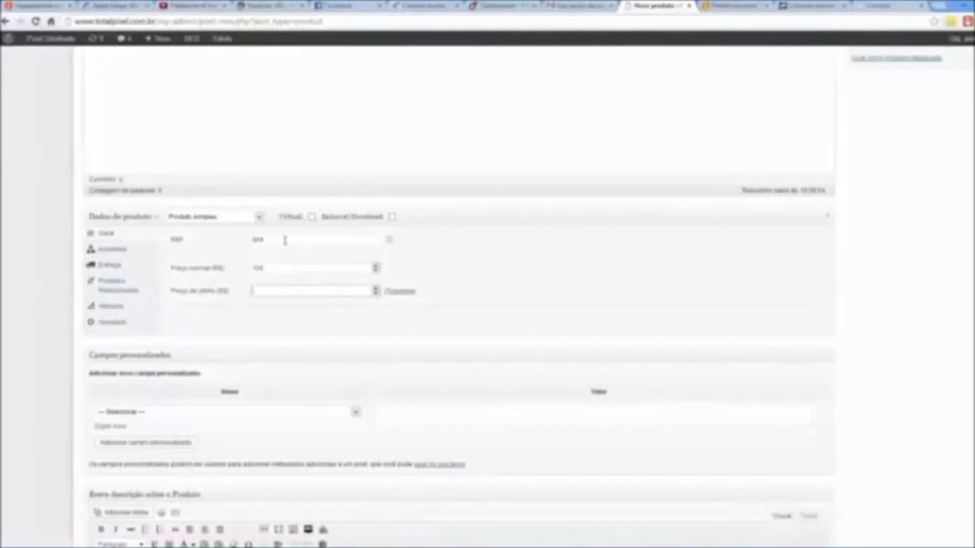
- Keep the product as a simple product, mark it as virtual and downloadable, and return to its general data
left_click(121, 287)
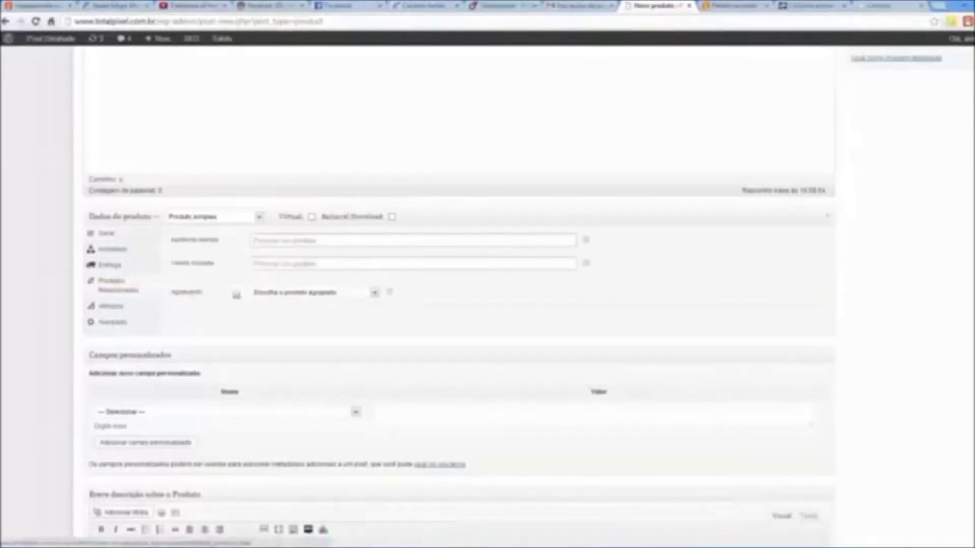
left_click(116, 251)
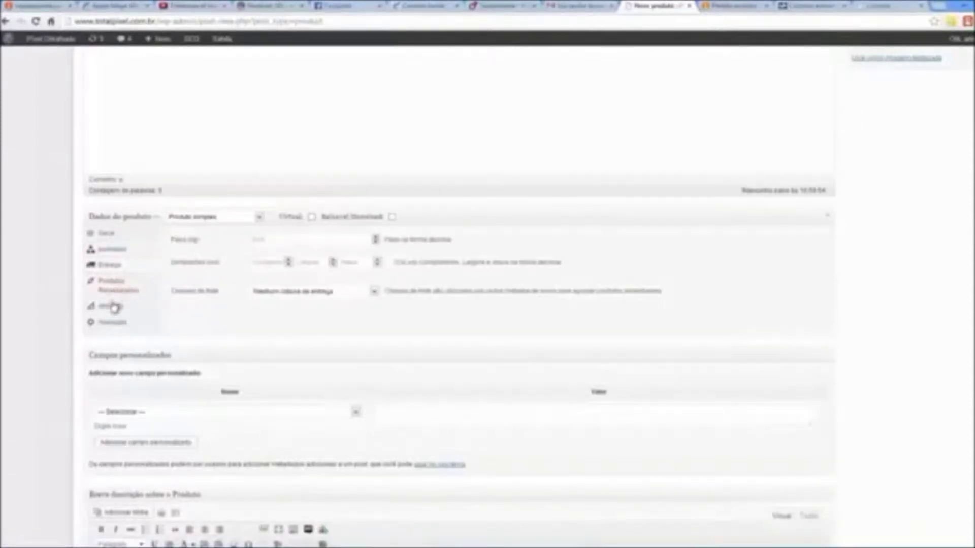
left_click(251, 217)
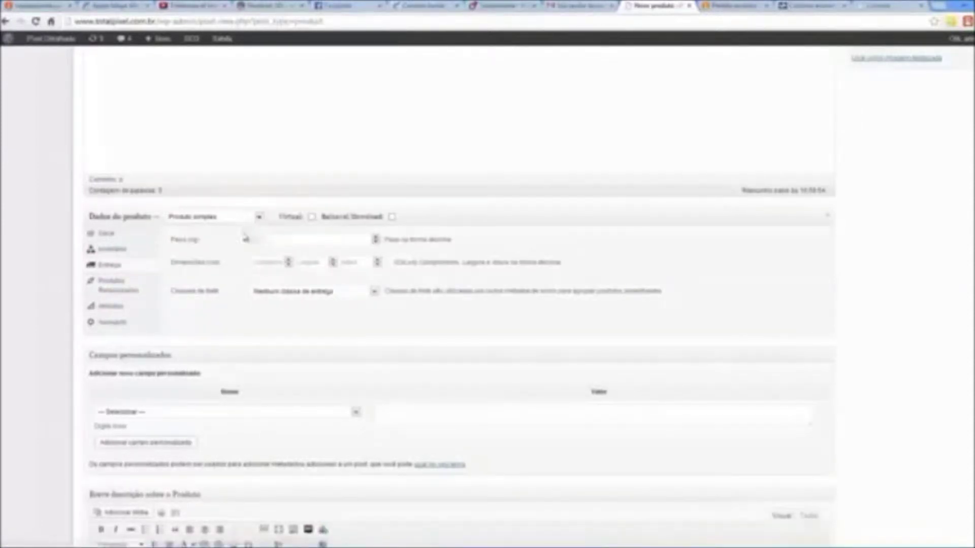
left_click(213, 235)
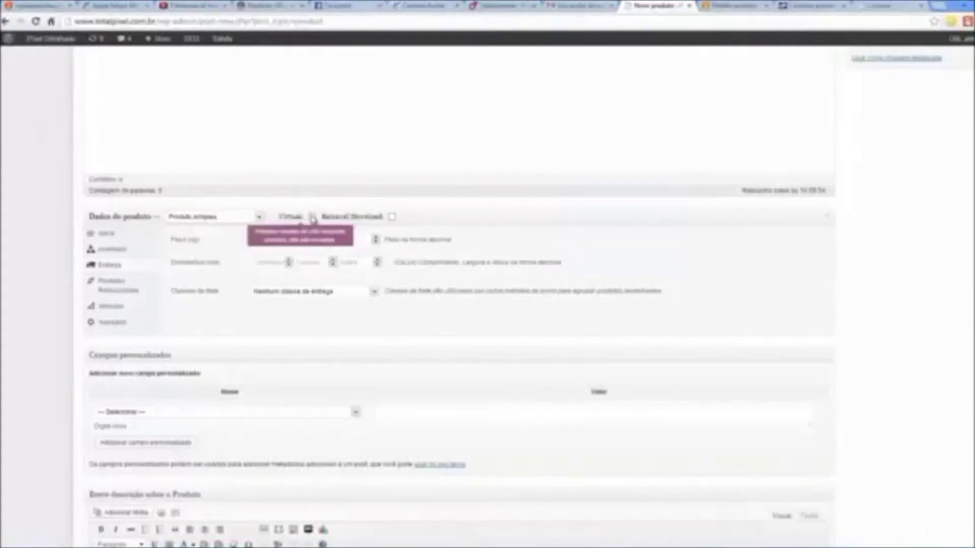
left_click(311, 217)
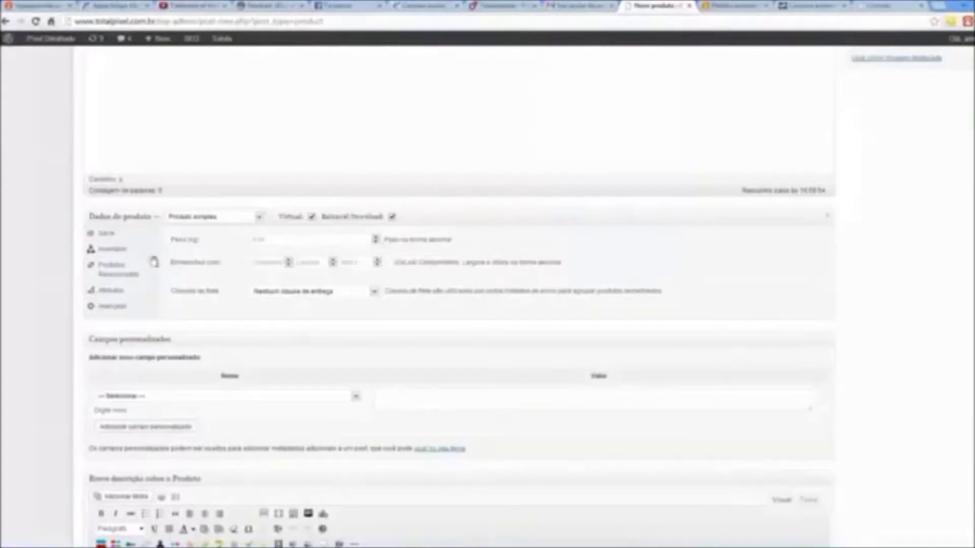
left_click(115, 237)
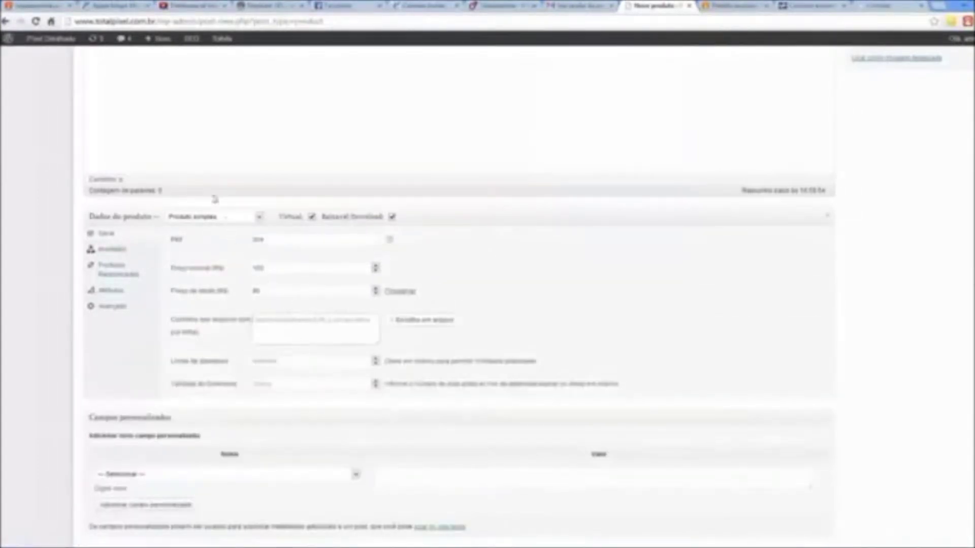
- Open the new media upload page in a separate tab and upload the woocommerce-1.0 zip file
scroll(218, 203, "up", 10)
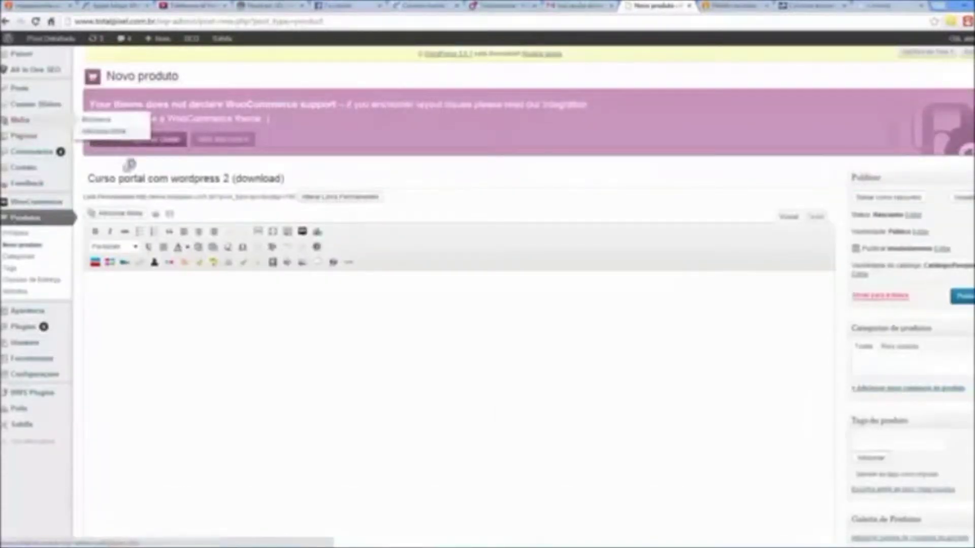
middle_click(119, 149)
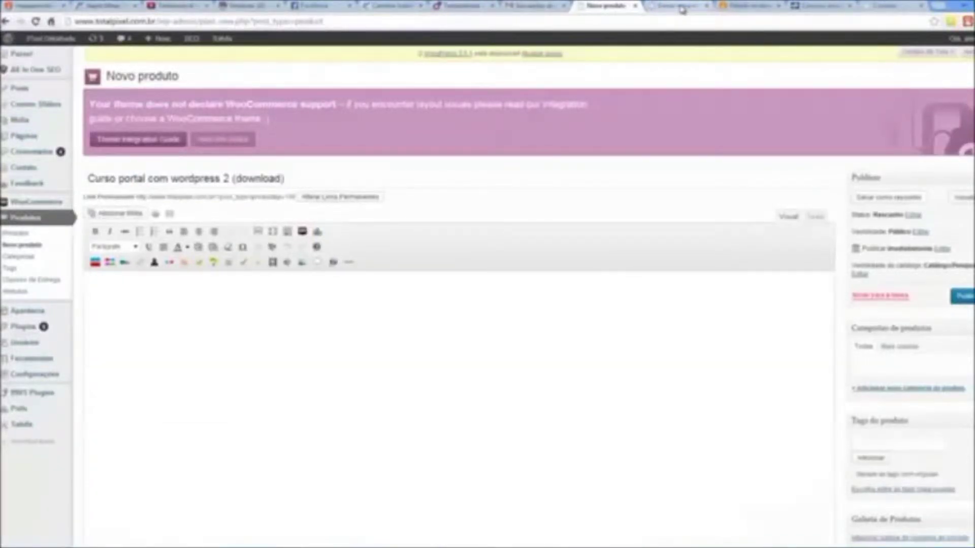
left_click(682, 9)
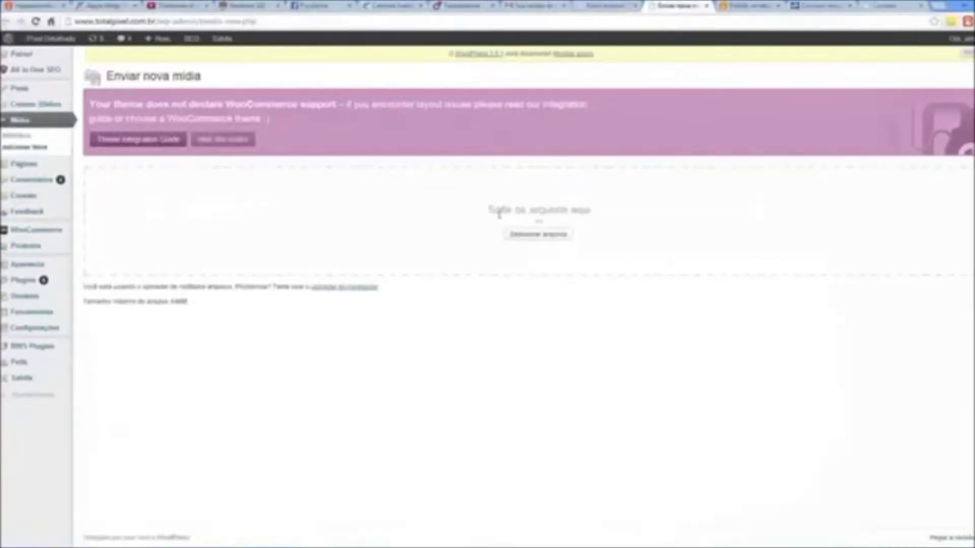
left_click(565, 236)
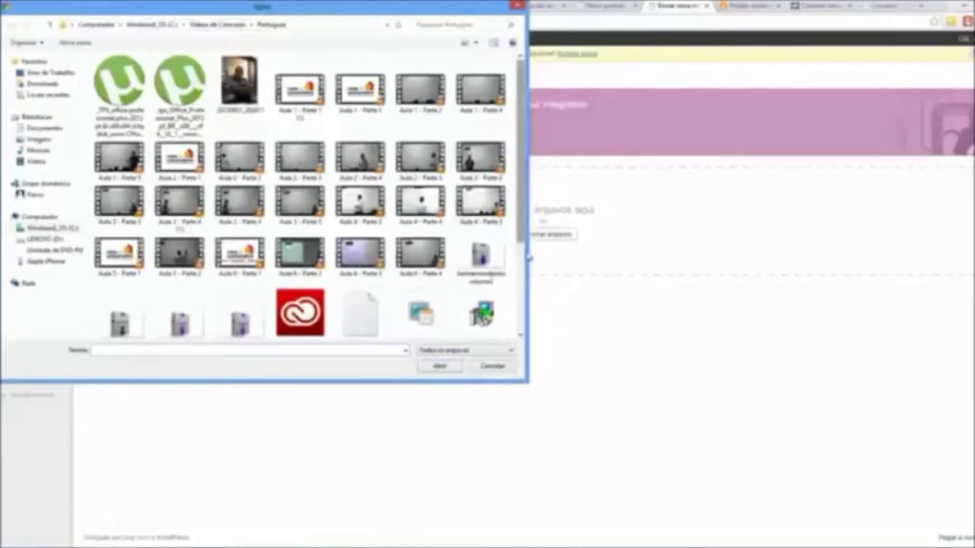
scroll(528, 258, "down", 4)
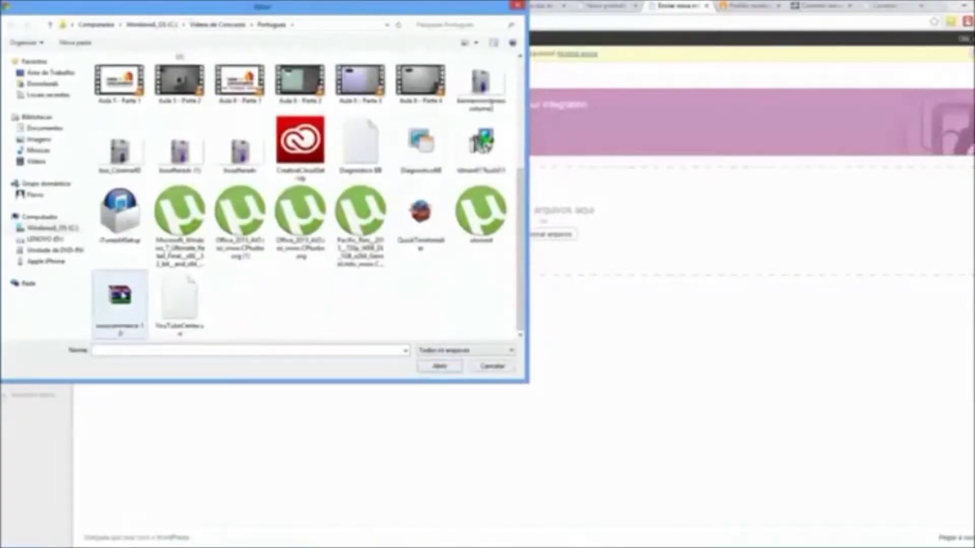
double_click(121, 294)
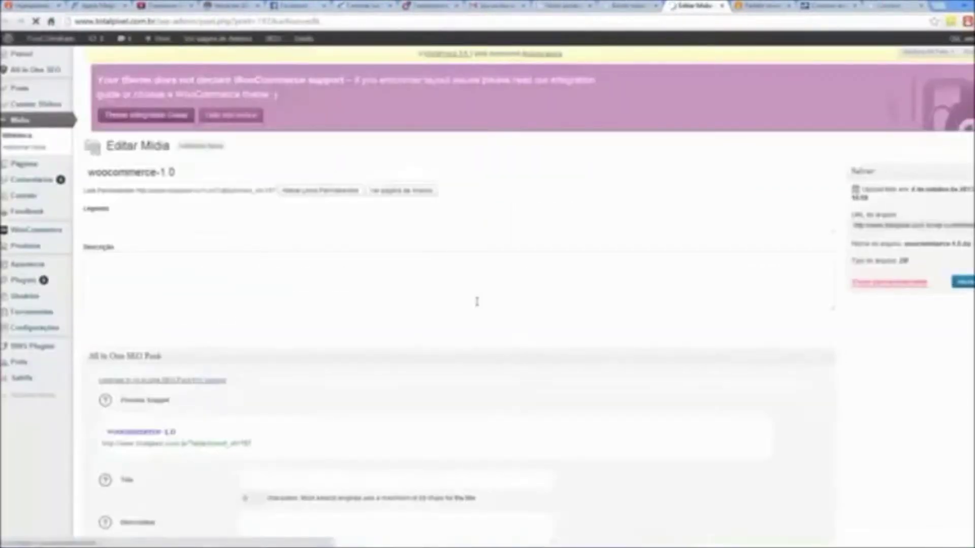
- Copy the file URL of the woocommerce-1.0 media, update the media item, and paste the URL as the product's download file path
left_click(928, 240)
left_click(963, 290)
left_click(615, 6)
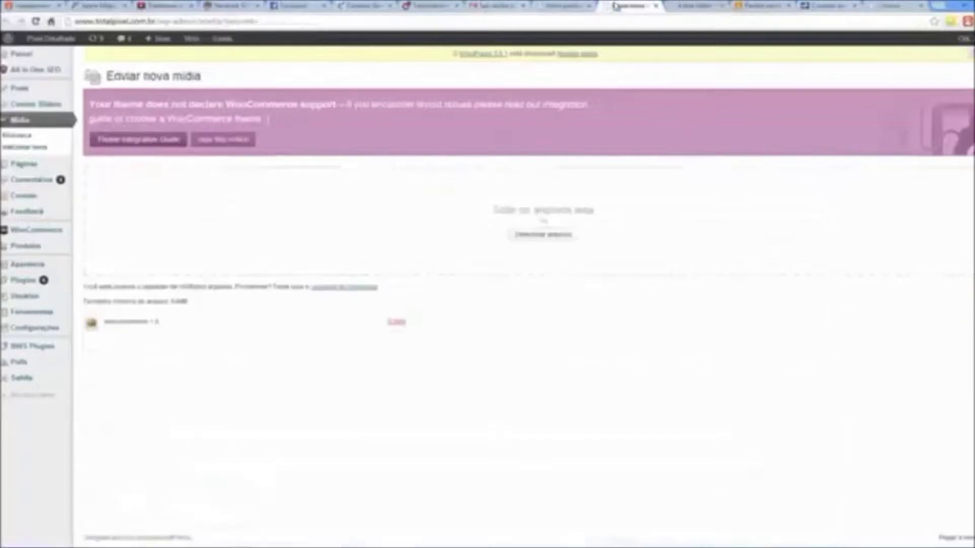
left_click(575, 6)
scroll(372, 258, "down", 10)
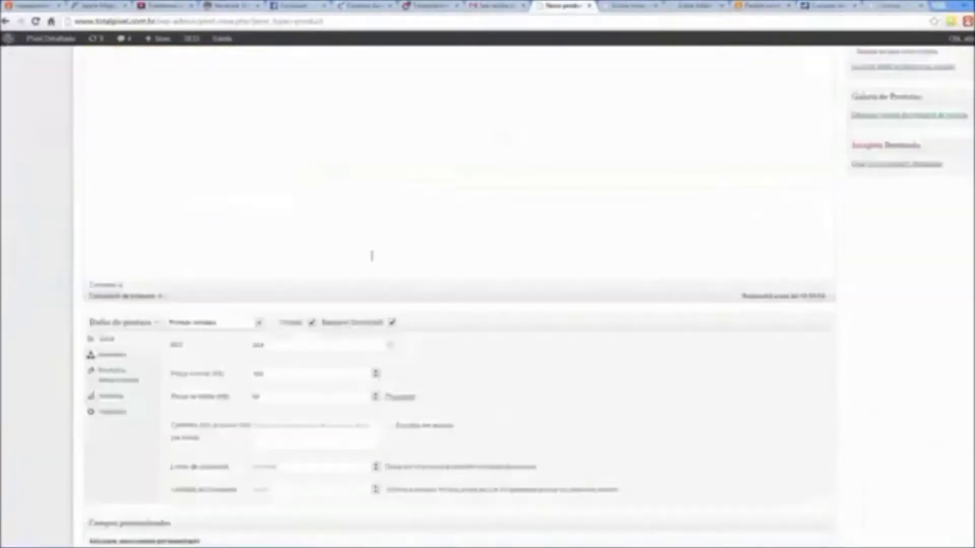
left_click(278, 227)
key("ctrl+v")
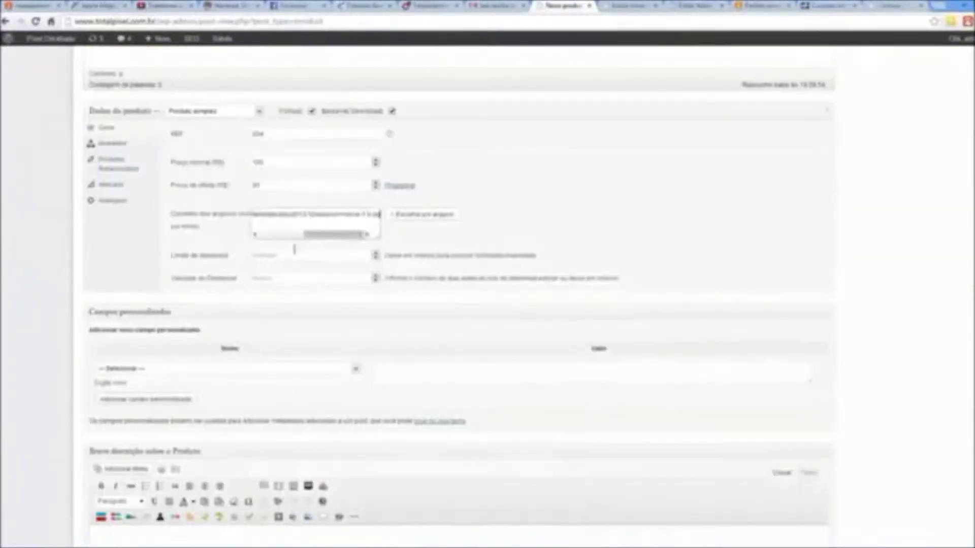
- Set the product's download limit to 10 and its download validity to 15 days
left_click(272, 257)
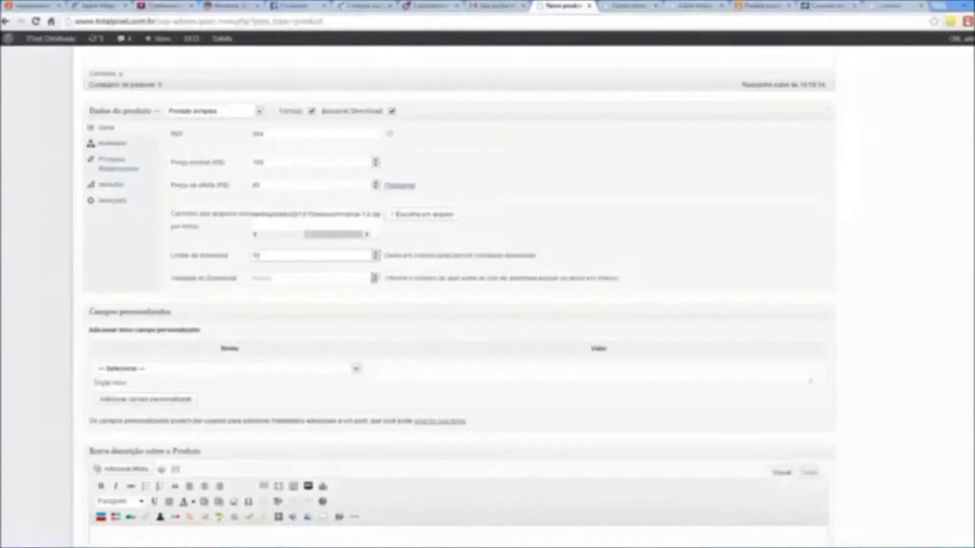
left_click(376, 276)
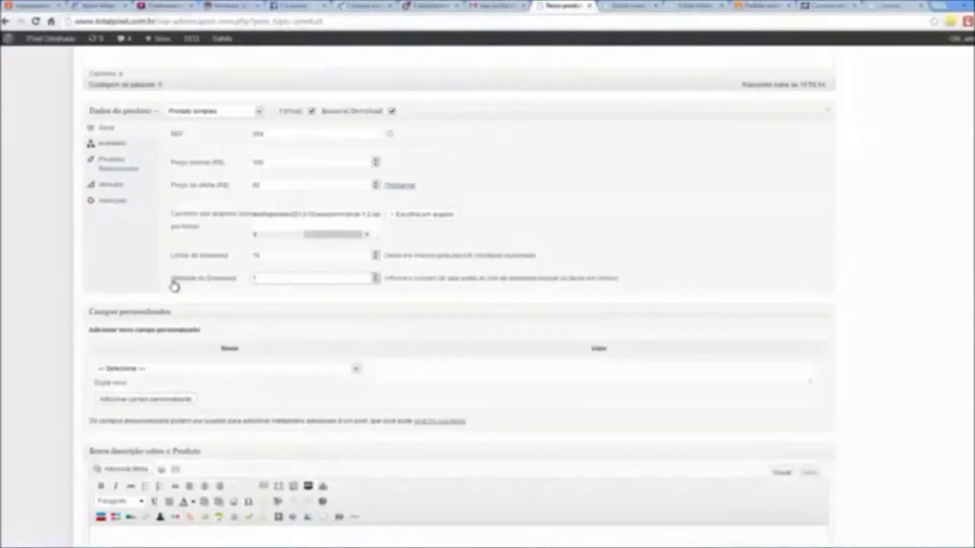
type("5")
- Check the remaining product sections and publish the product
scroll(192, 305, "down", 4)
scroll(184, 239, "down", 2)
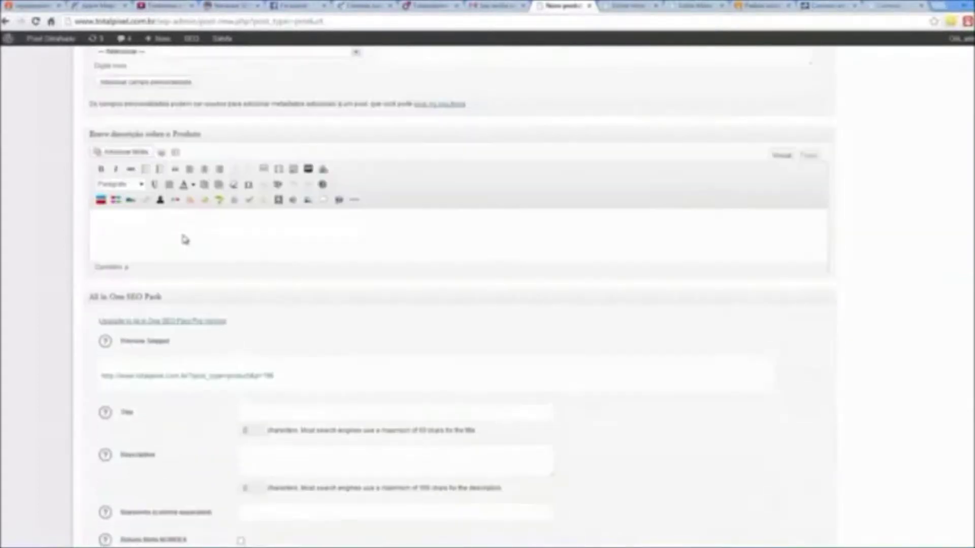
scroll(183, 239, "up", 7)
scroll(482, 235, "up", 2)
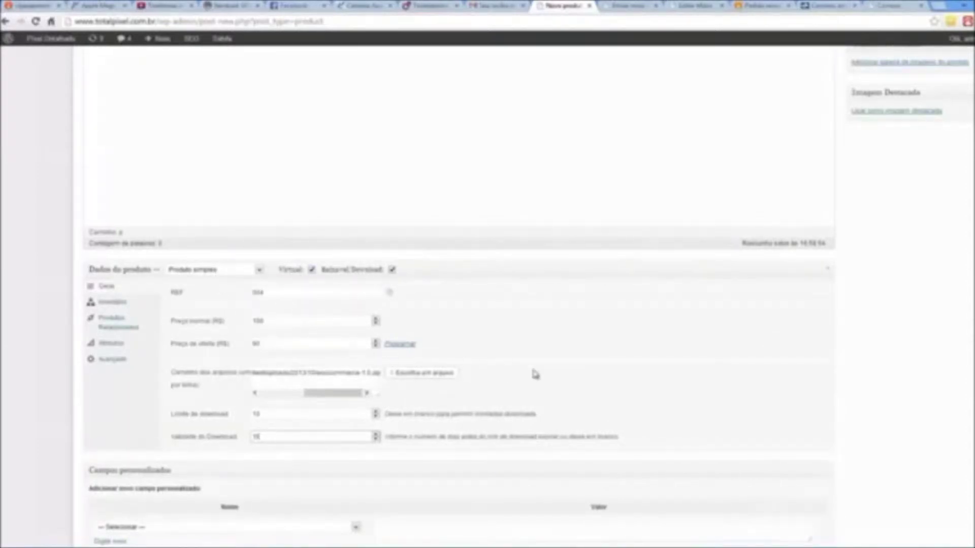
scroll(584, 345, "up", 9)
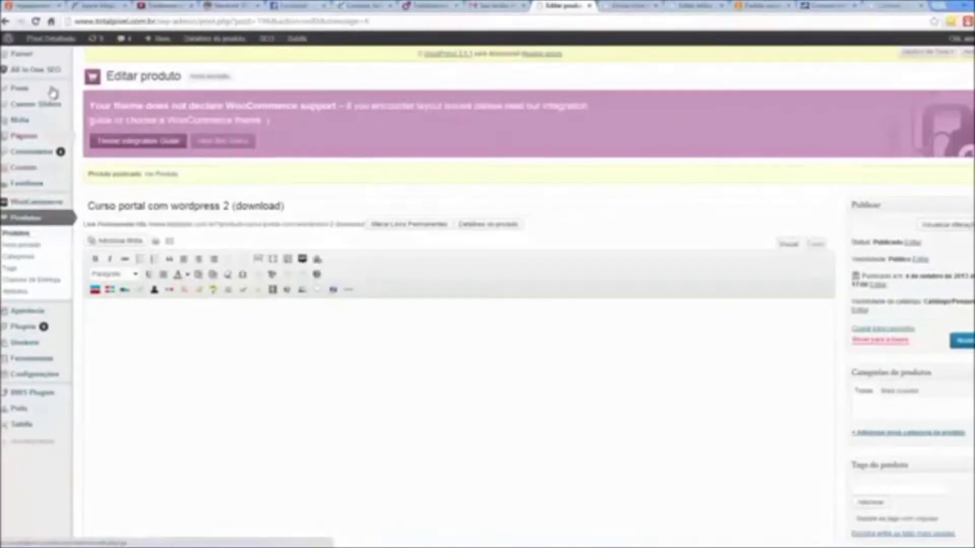
- Open the posts list in a new tab, close the media editing tab and switch to the posts list
mouse_move(53, 92)
middle_click(126, 93)
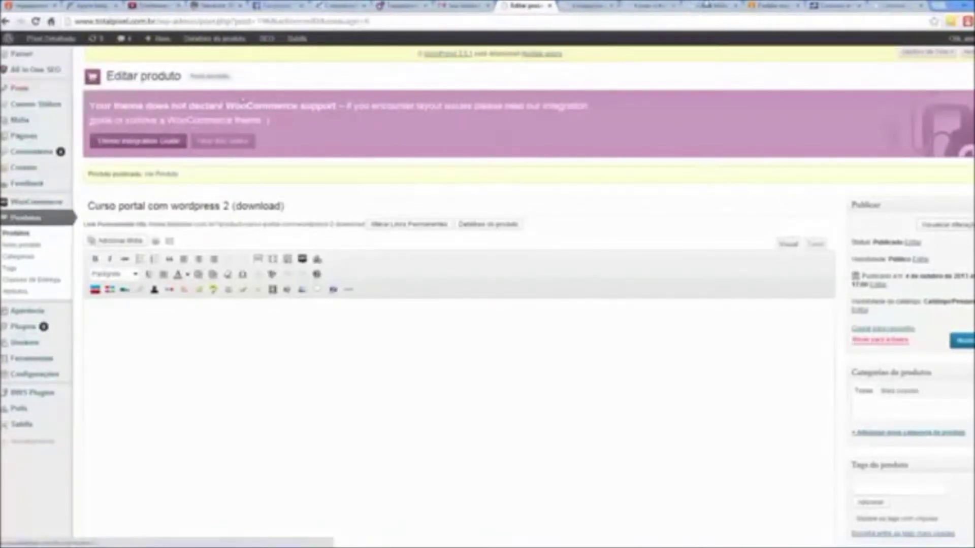
left_click(708, 5)
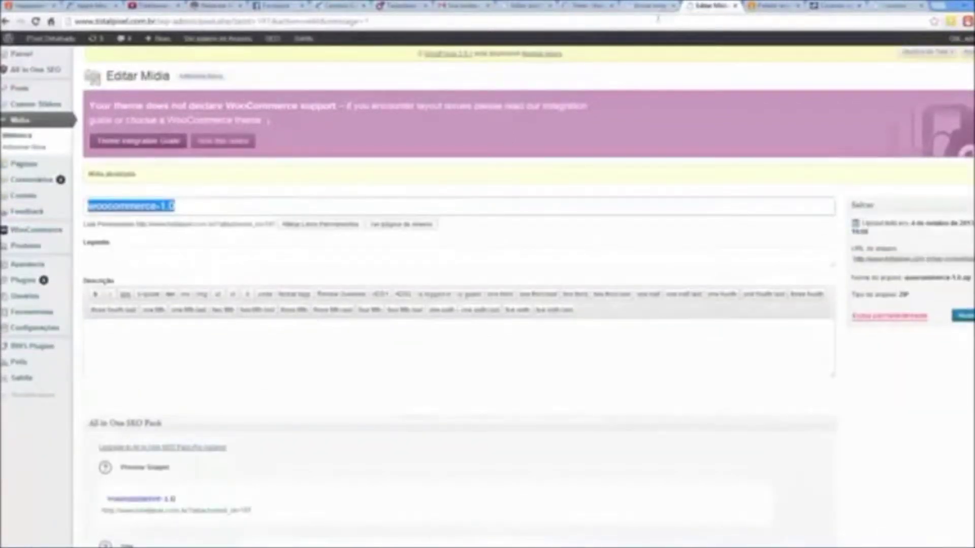
scroll(532, 157, "down", 5)
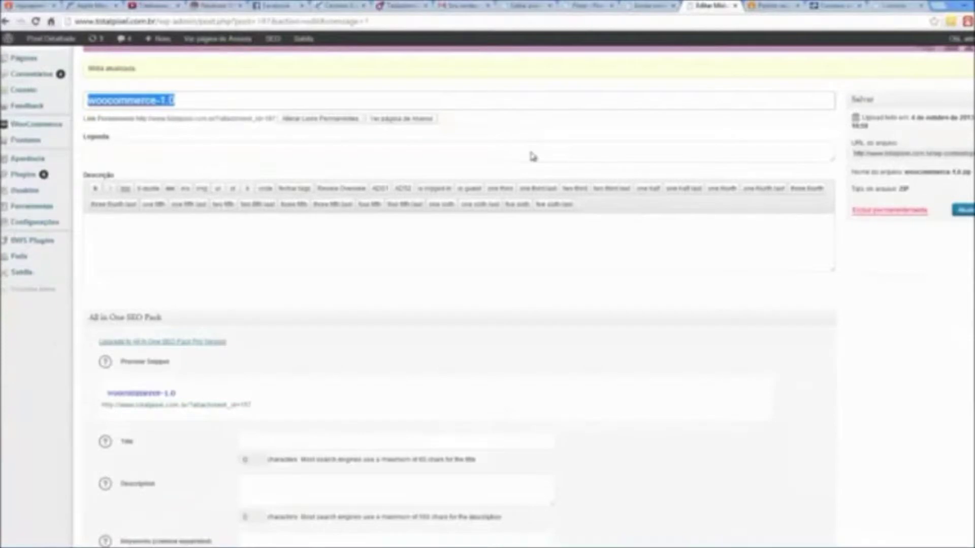
scroll(533, 156, "up", 5)
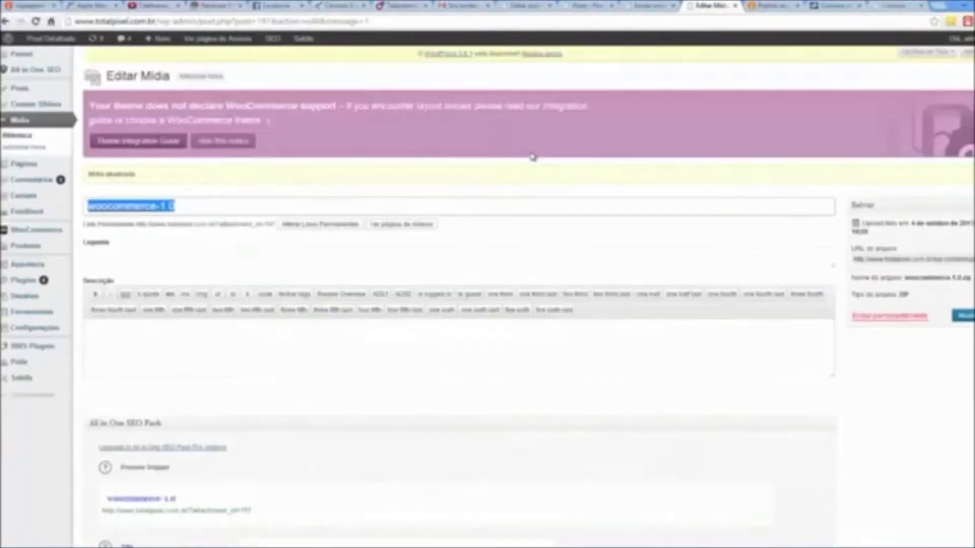
left_click(735, 6)
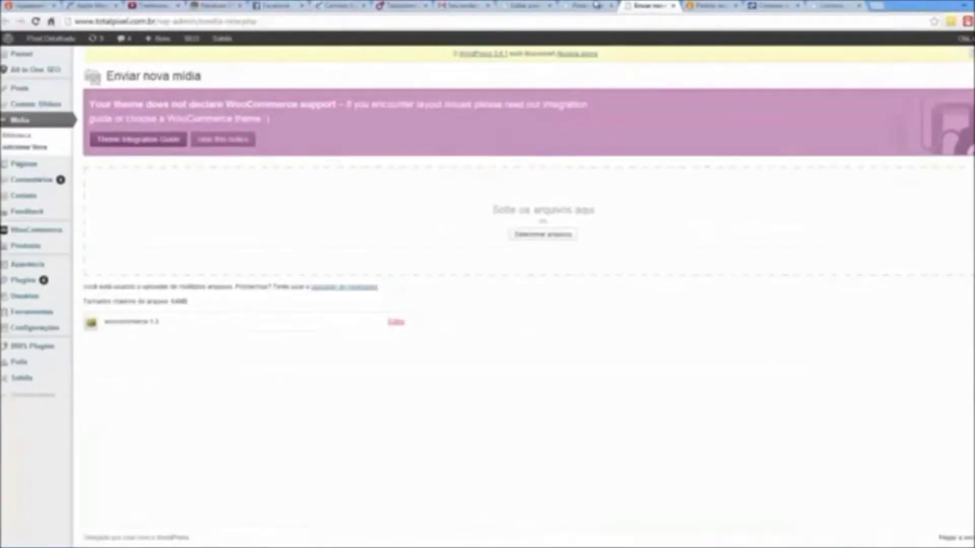
left_click(673, 6)
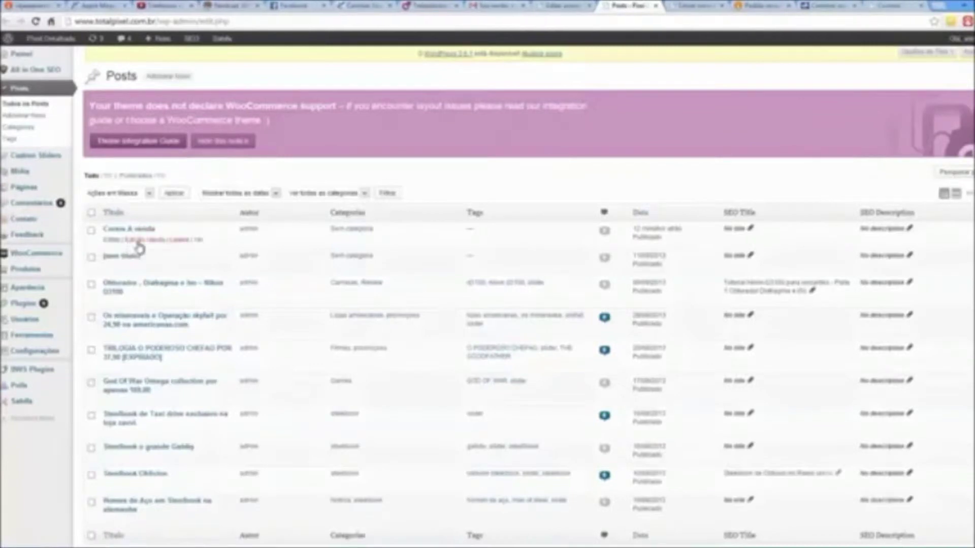
- Open the post "Cursos A venda" in the full editor, cancelling its quick edit
left_click(140, 246)
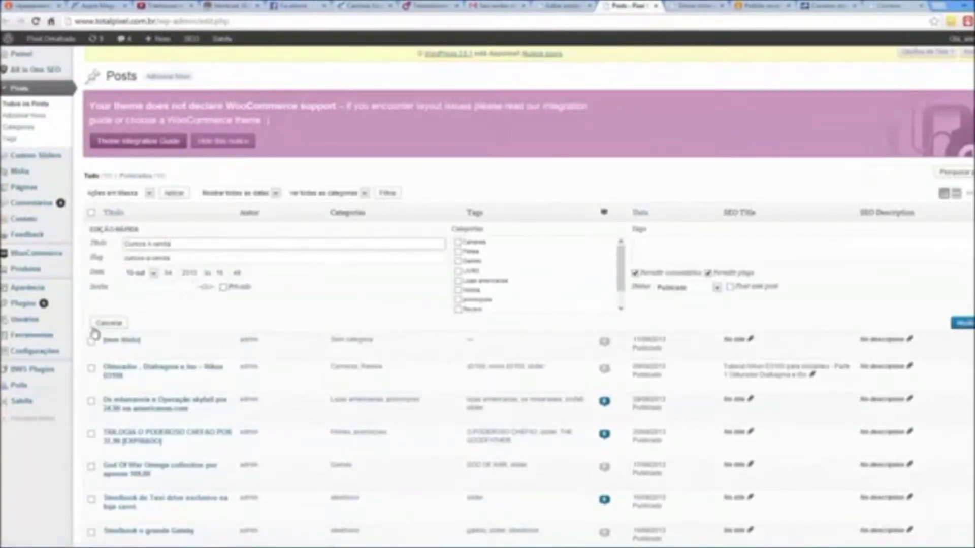
left_click(109, 324)
left_click(115, 241)
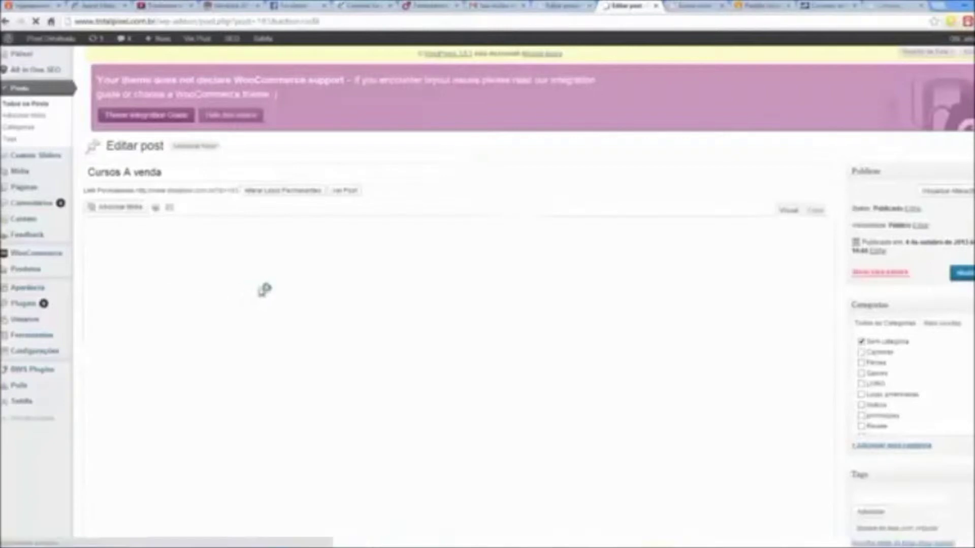
- Open the products list in the product's tab and add a second product-by-SKU/ID shortcode to the post "Cursos A venda"
key("ctrl+shift+Tab")
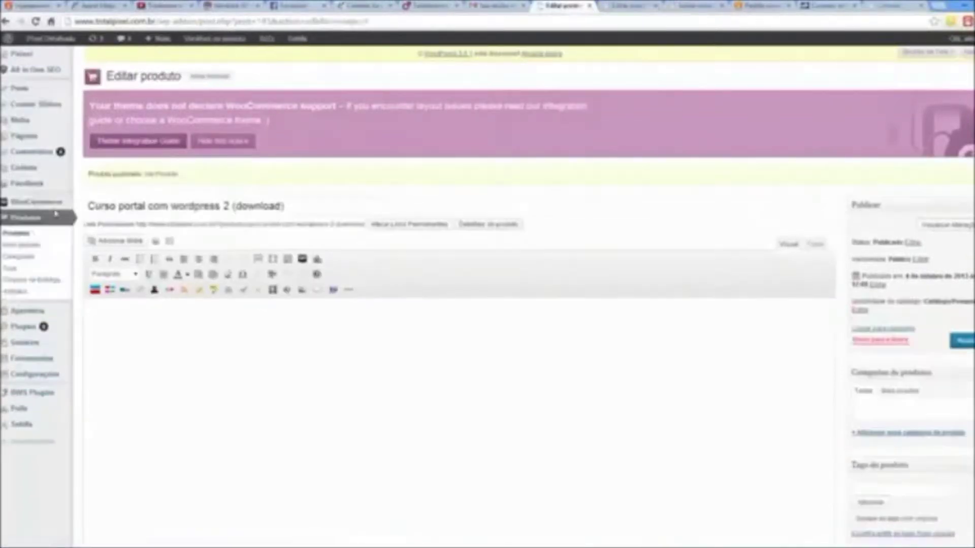
left_click(23, 244)
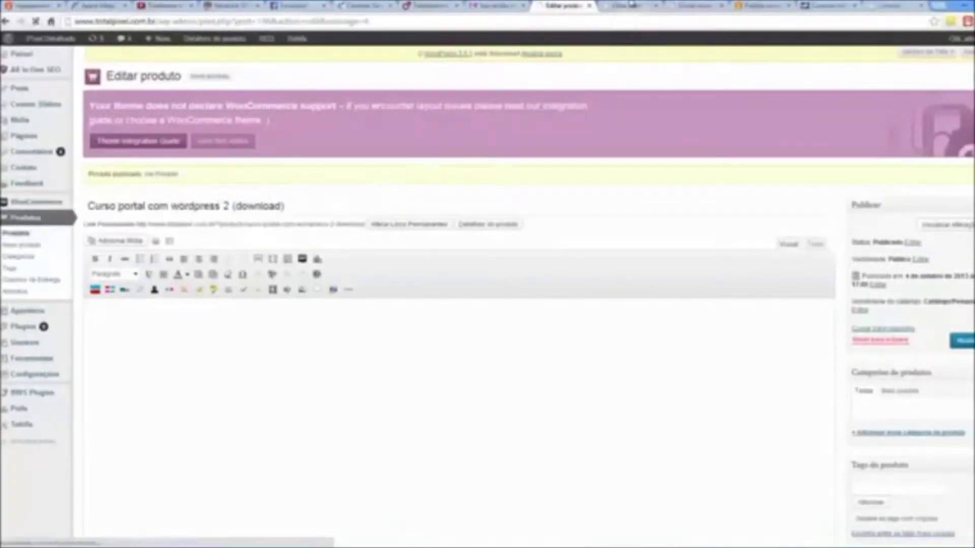
left_click(632, 5)
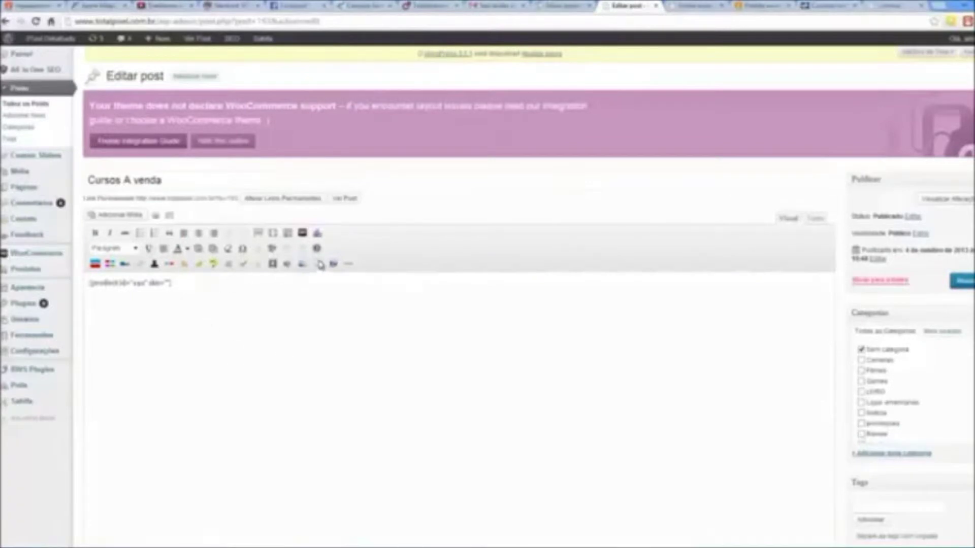
left_click(279, 281)
left_click(302, 233)
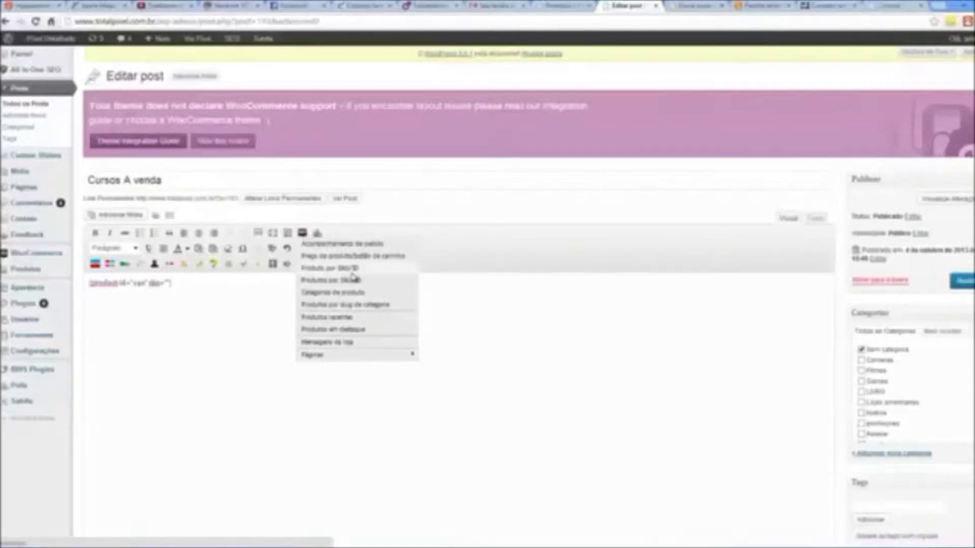
left_click(353, 279)
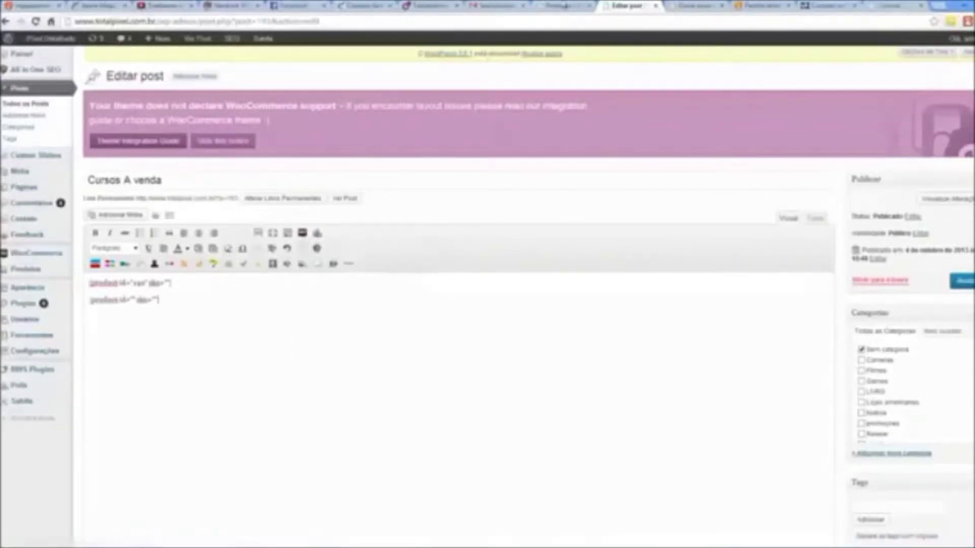
- Look up the ID of "Curso portal com wordpress 2 (download)", fill it into the new shortcode and update the post
left_click(560, 7)
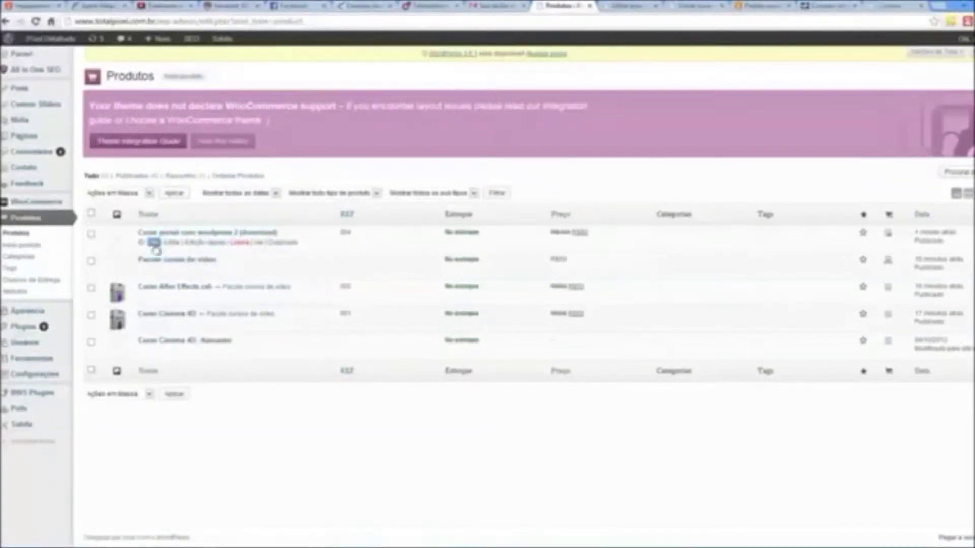
left_click(696, 6)
left_click(619, 6)
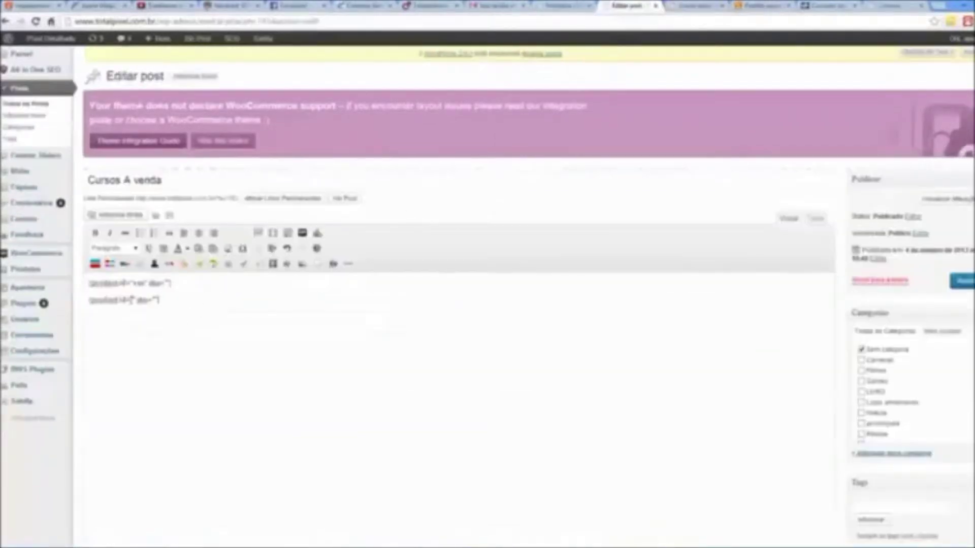
type("149")
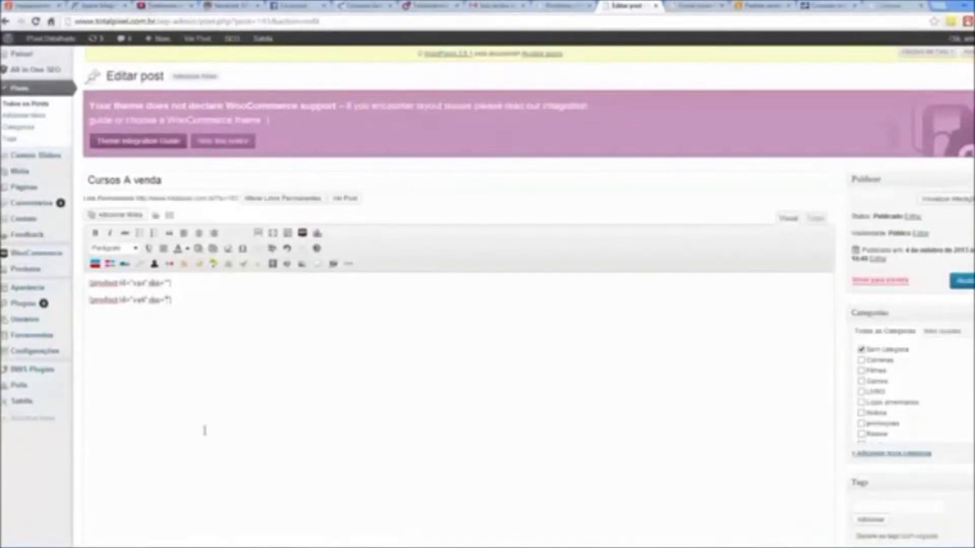
type("cod")
left_click(964, 282)
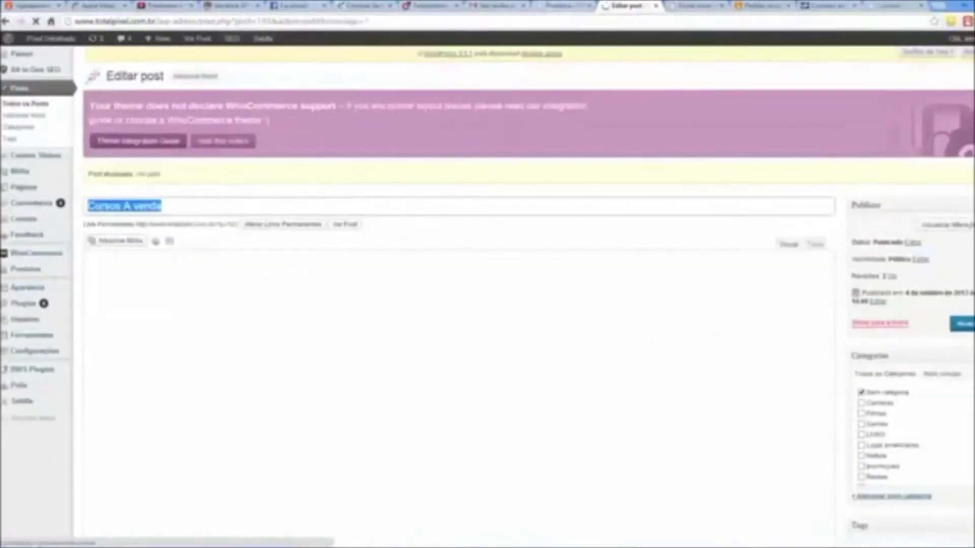
- Switch to the storefront tab, go back to the shop page and find the new download course
left_click(760, 5)
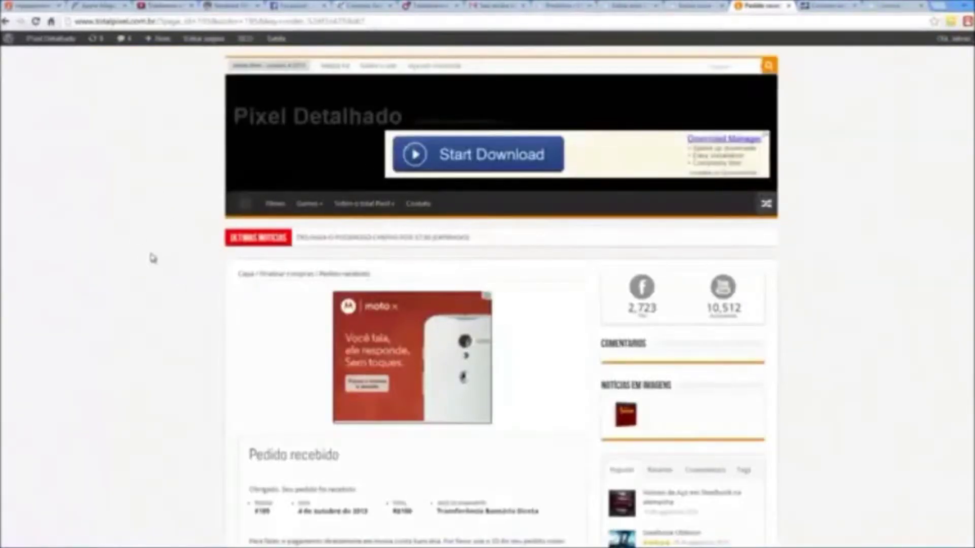
scroll(153, 257, "down", 10)
left_click(5, 22)
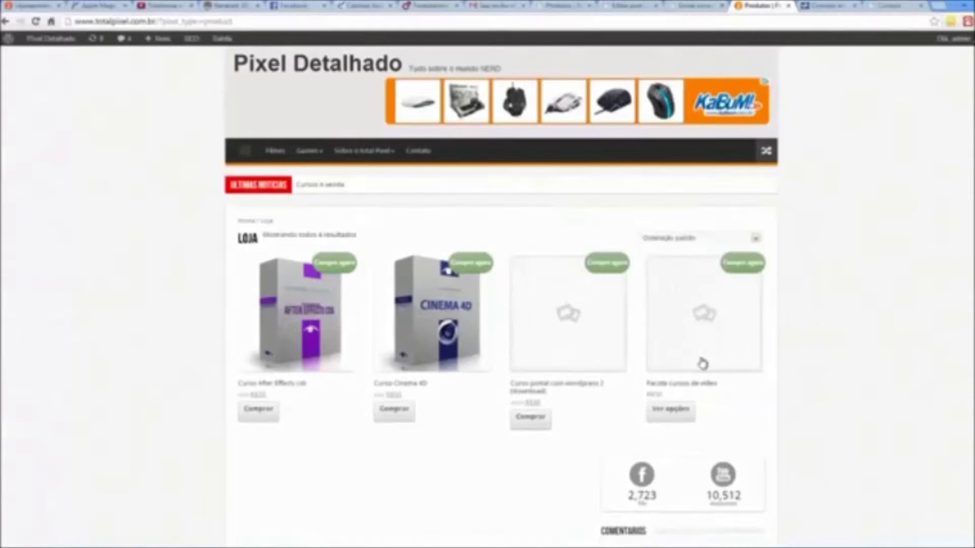
scroll(481, 344, "down", 3)
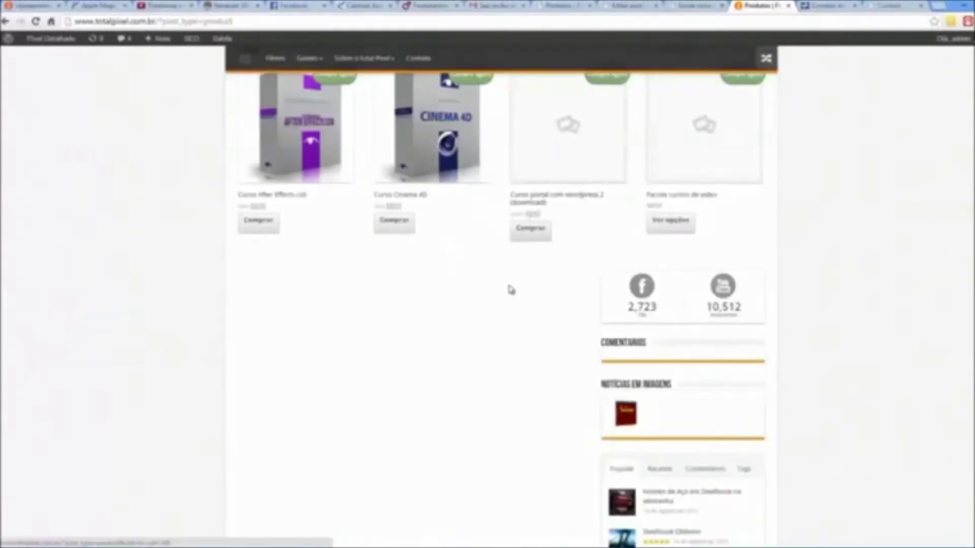
scroll(510, 289, "up", 2)
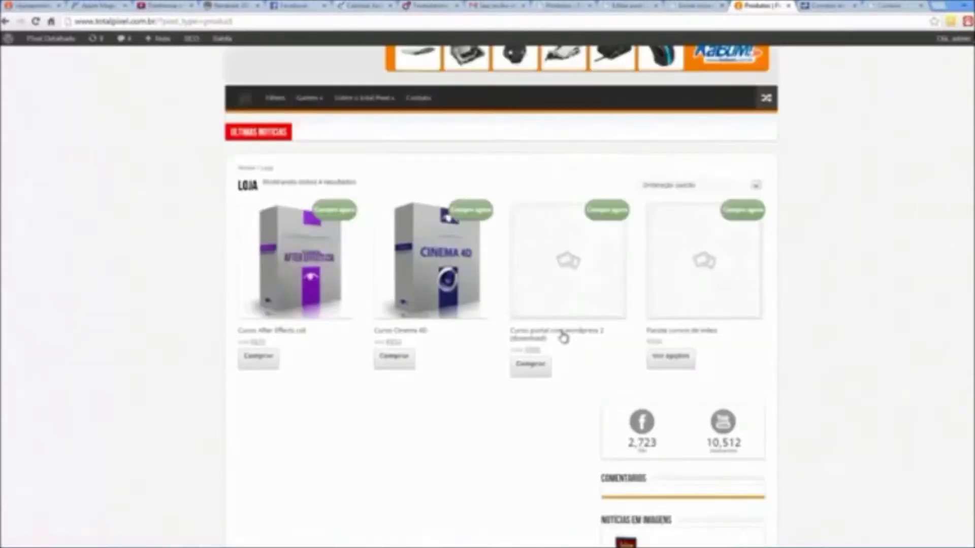
- Add "Curso portal com wordpress 2 (download)" to the cart and proceed from the cart to checkout
left_click(530, 375)
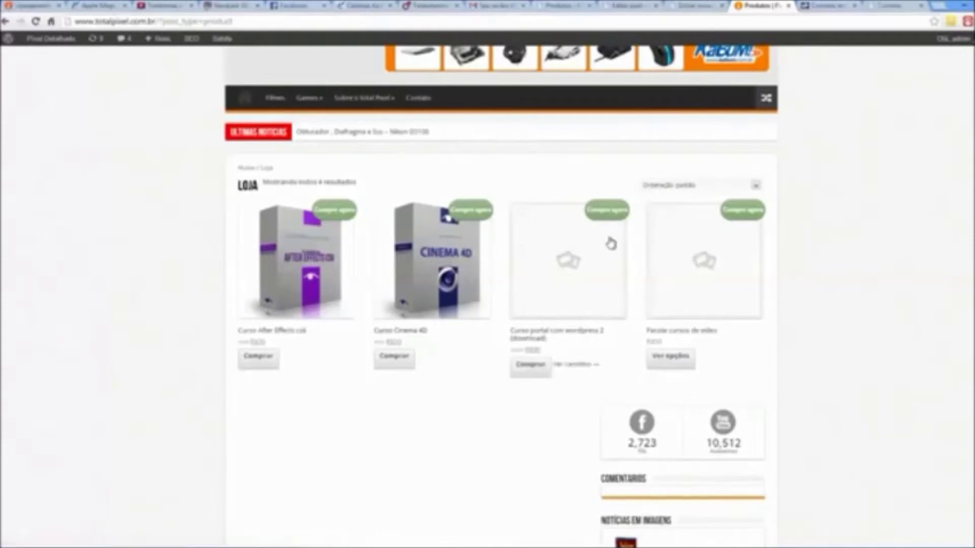
left_click(576, 364)
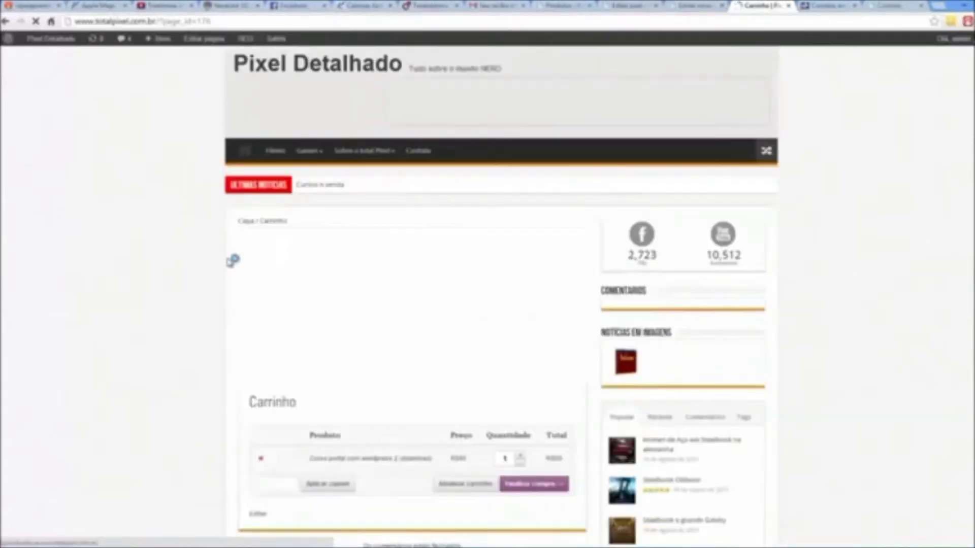
scroll(257, 251, "down", 4)
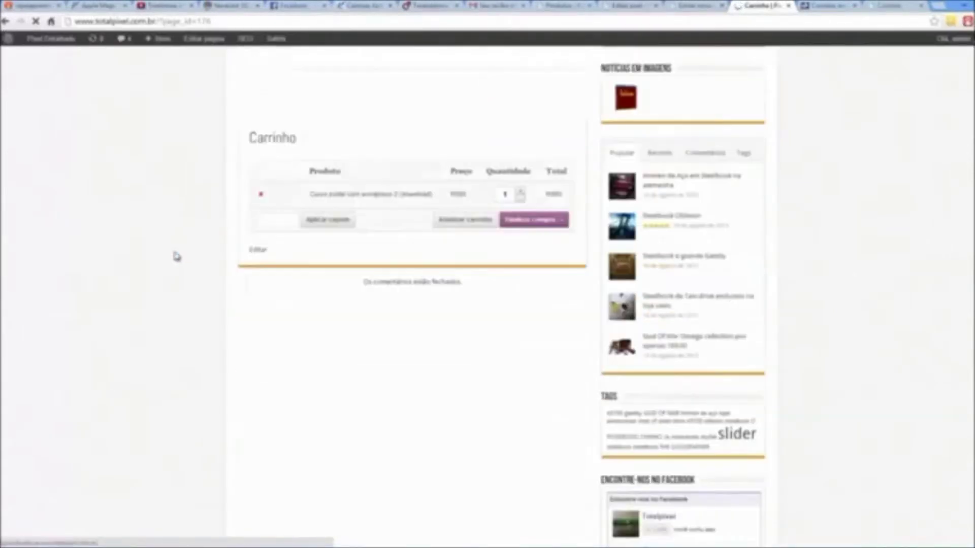
left_click(554, 223)
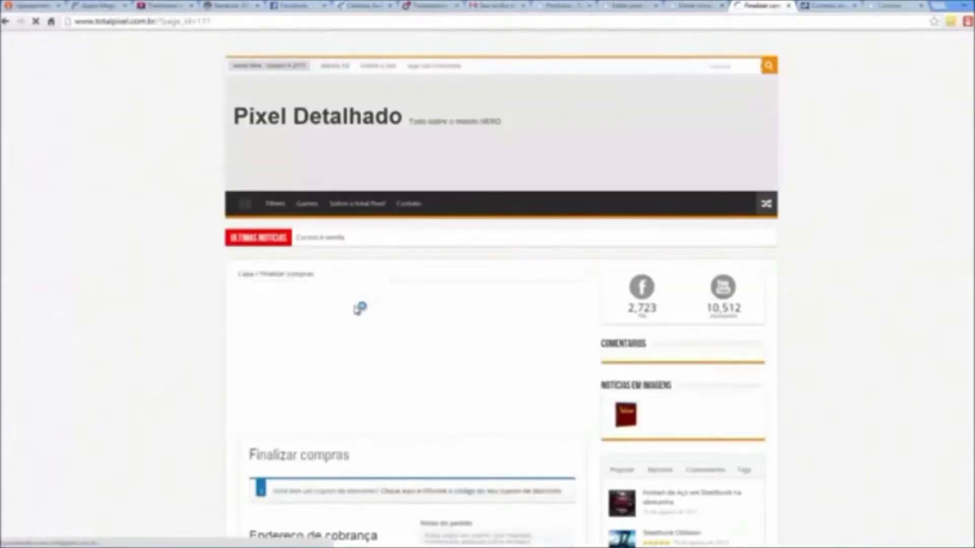
- Review the prefilled billing details and place the order with direct bank transfer as the payment method
scroll(358, 309, "down", 10)
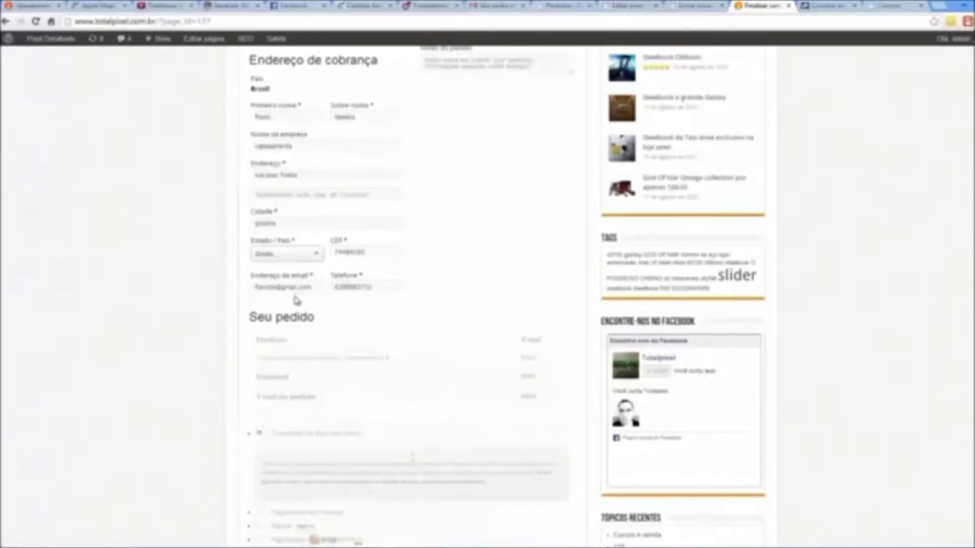
scroll(295, 297, "down", 2)
scroll(254, 285, "down", 2)
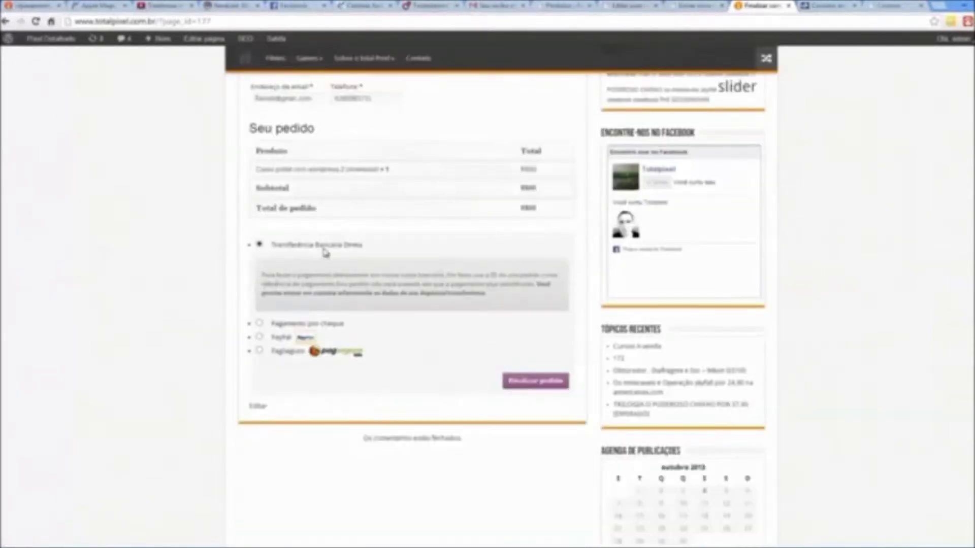
scroll(324, 254, "up", 6)
scroll(325, 251, "down", 5)
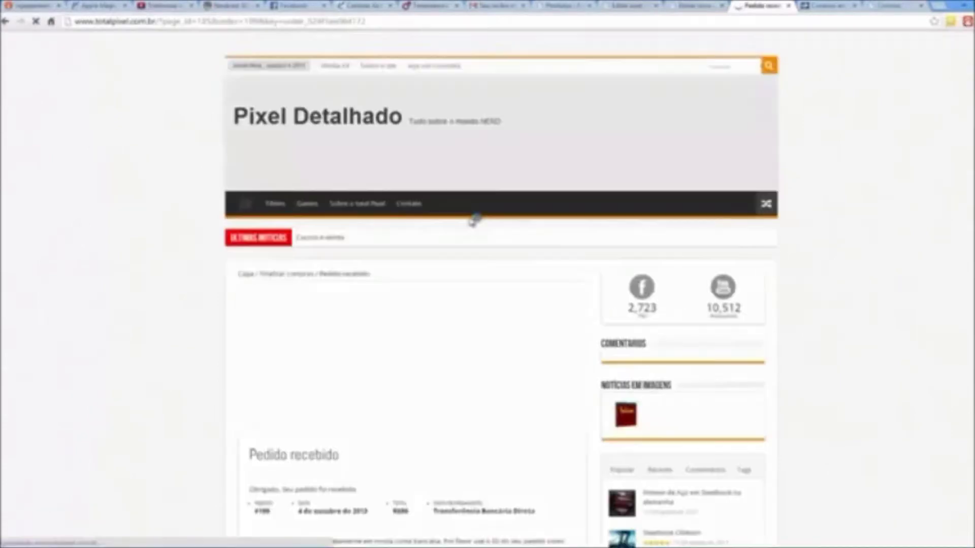
- Review the payment instructions, order details and customer data on the order-received page
scroll(191, 228, "down", 8)
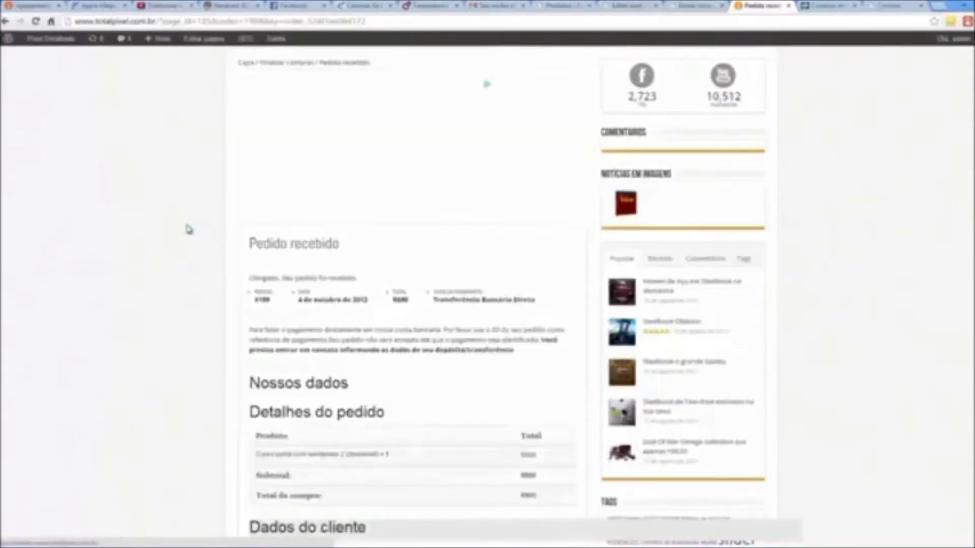
scroll(187, 230, "down", 2)
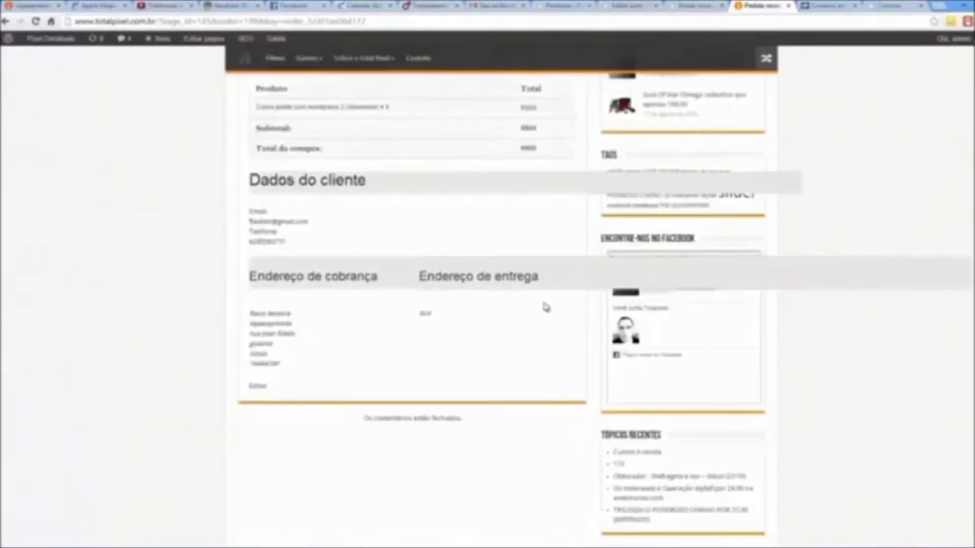
scroll(327, 269, "up", 11)
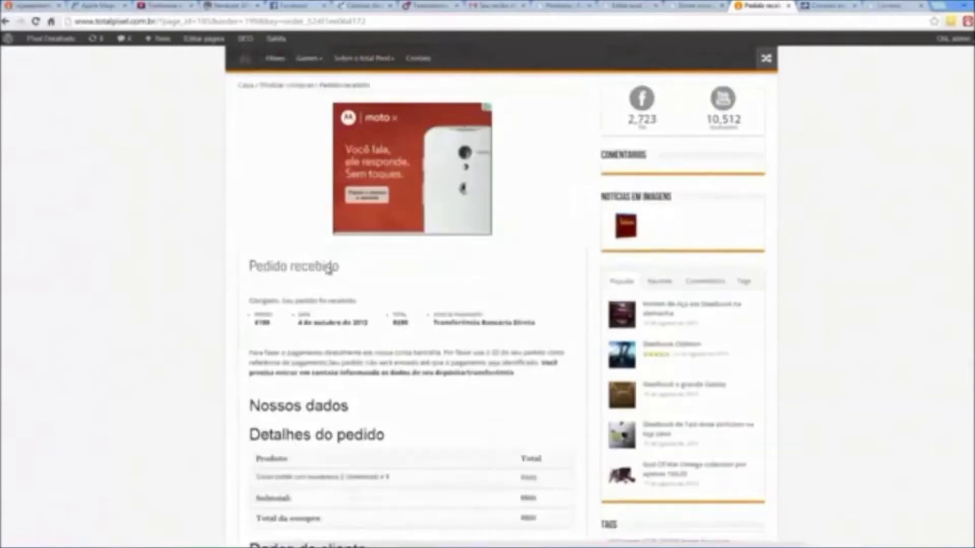
- Switch to Gmail and open the store's new order receipt from the inbox to check the order details
left_click(497, 5)
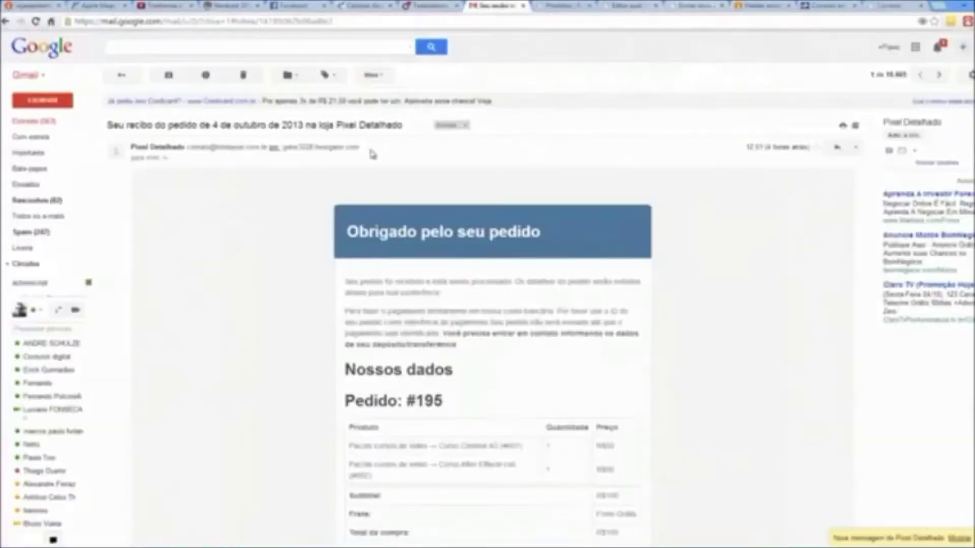
left_click(45, 121)
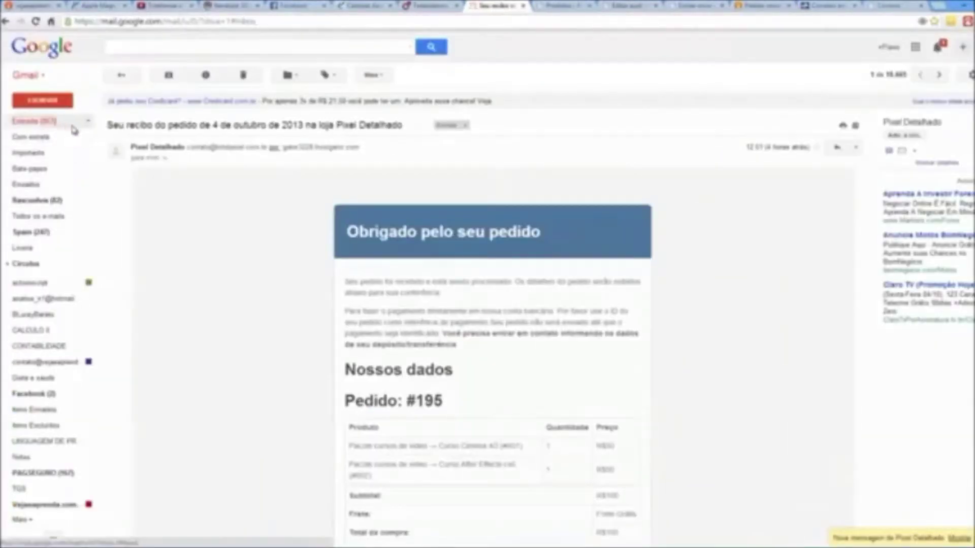
left_click(280, 133)
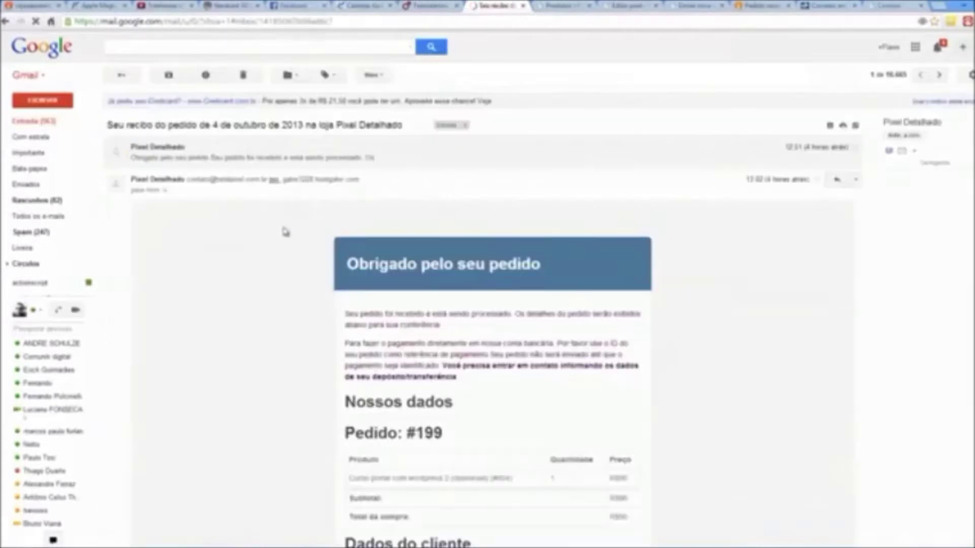
scroll(287, 273, "down", 2)
scroll(287, 273, "down", 2)
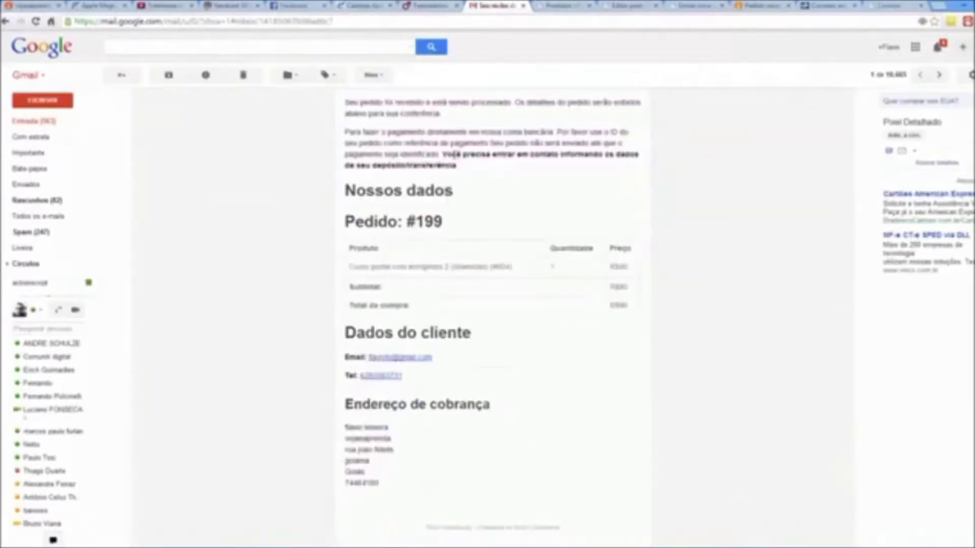
- Highlight the receipt's bold notice about reporting the deposit or transfer details and look over the rest of the email
left_click_drag(454, 152, 537, 152)
left_click(614, 158)
left_click_drag(444, 153, 456, 206)
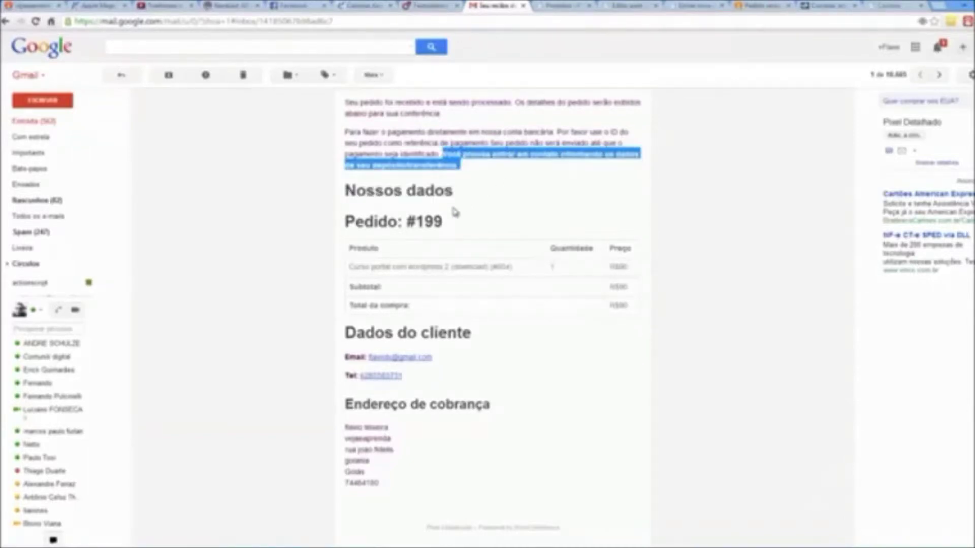
scroll(454, 218, "down", 2)
scroll(451, 213, "up", 3)
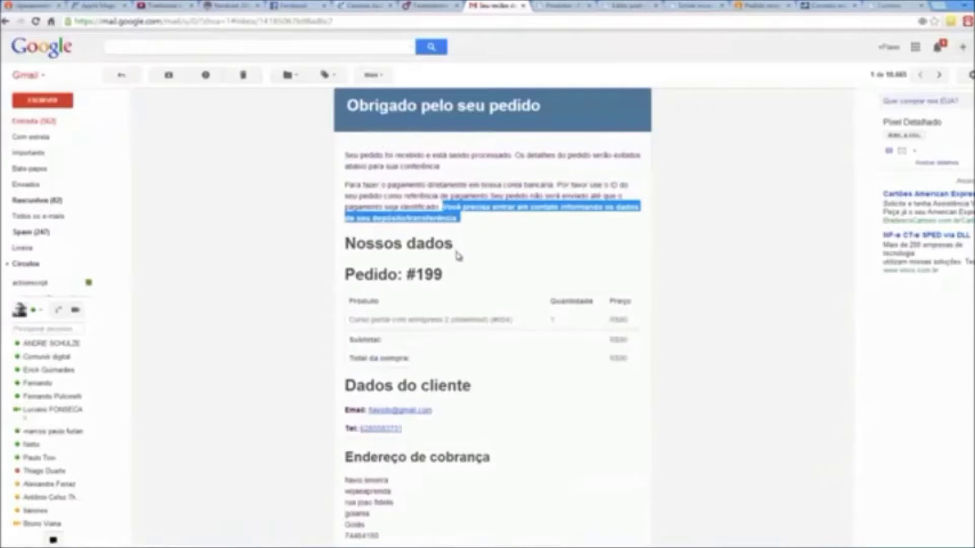
scroll(457, 257, "down", 3)
scroll(461, 260, "up", 5)
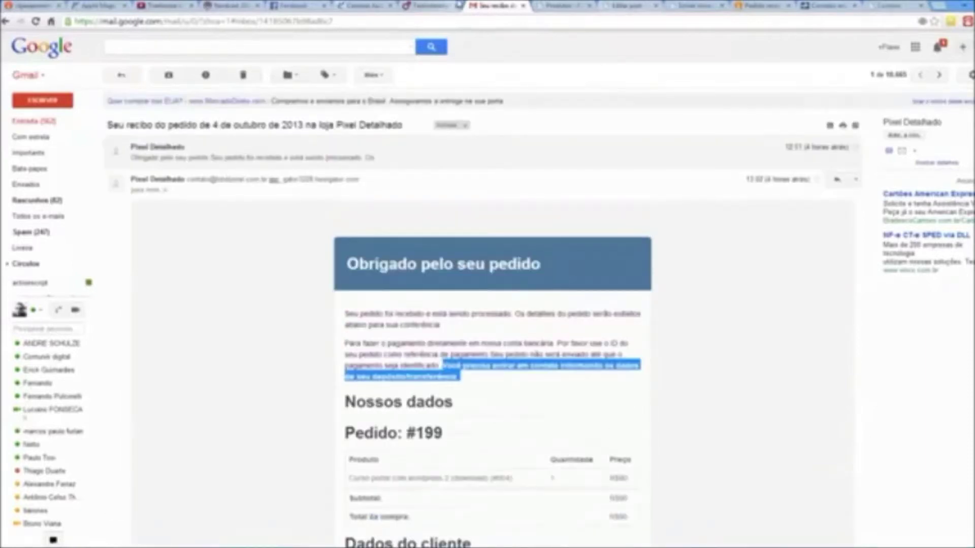
- Return to the WordPress admin tab and open the newest order from the WooCommerce orders list
left_click(562, 5)
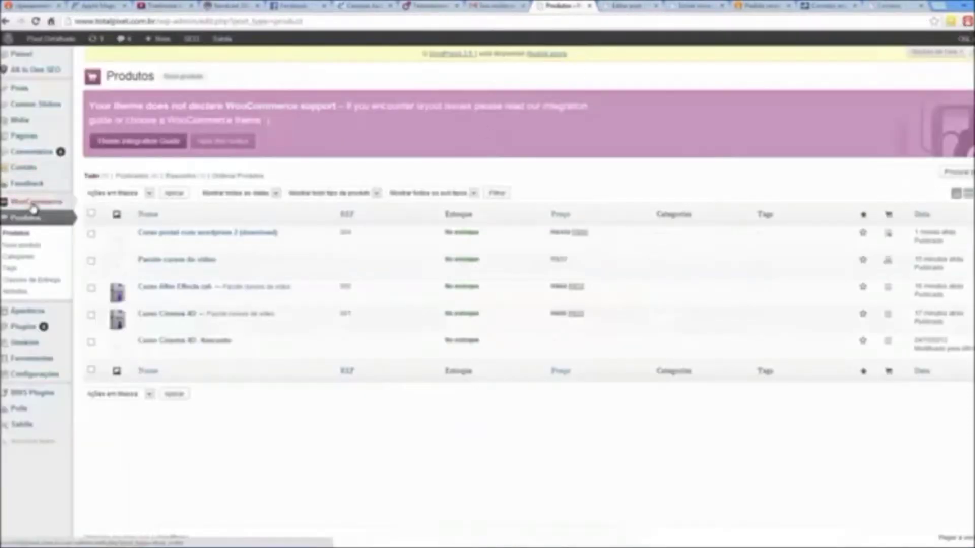
left_click(45, 246)
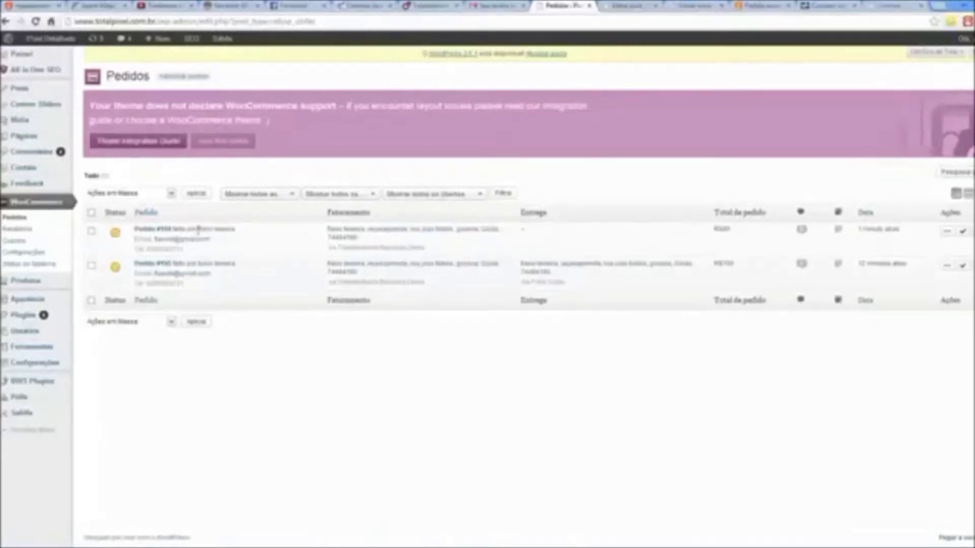
left_click(149, 230)
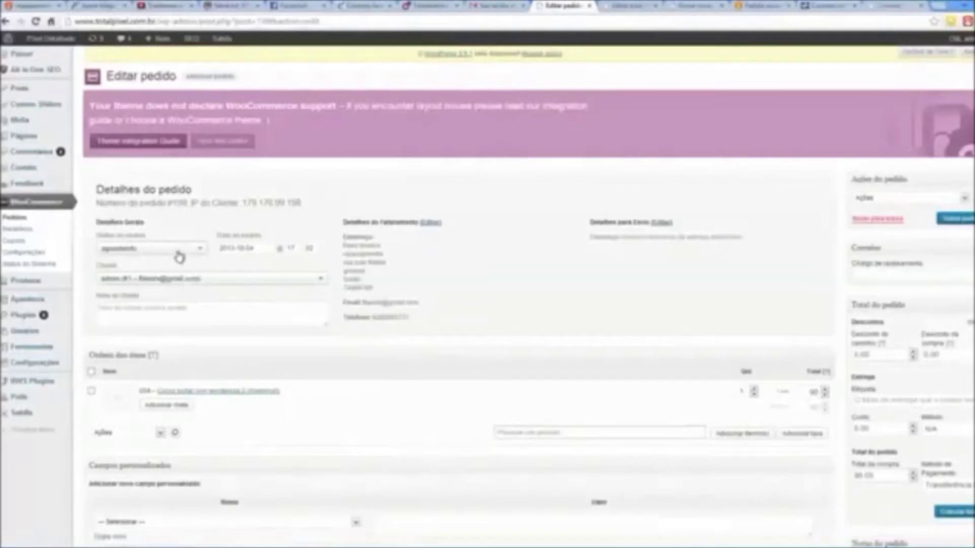
- Change the order's status from on hold to completed in its general details
left_click(178, 253)
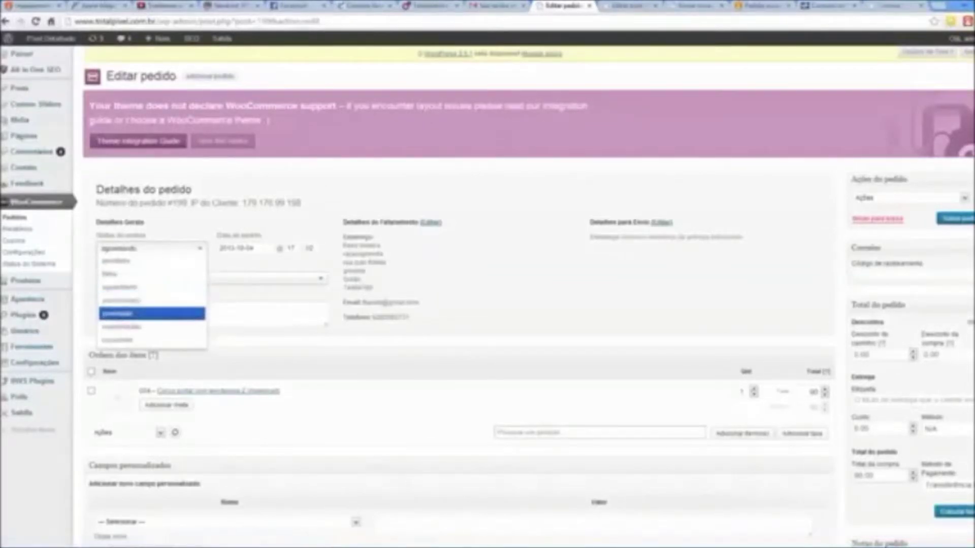
left_click(153, 314)
scroll(792, 256, "down", 2)
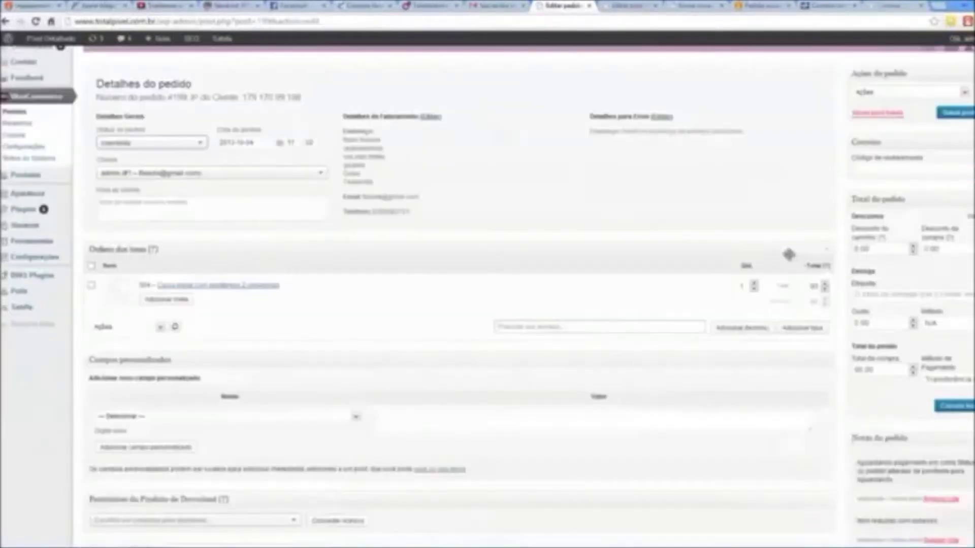
- Look over the order's items, download permissions and notes, and save the order with the completed status
scroll(442, 220, "down", 5)
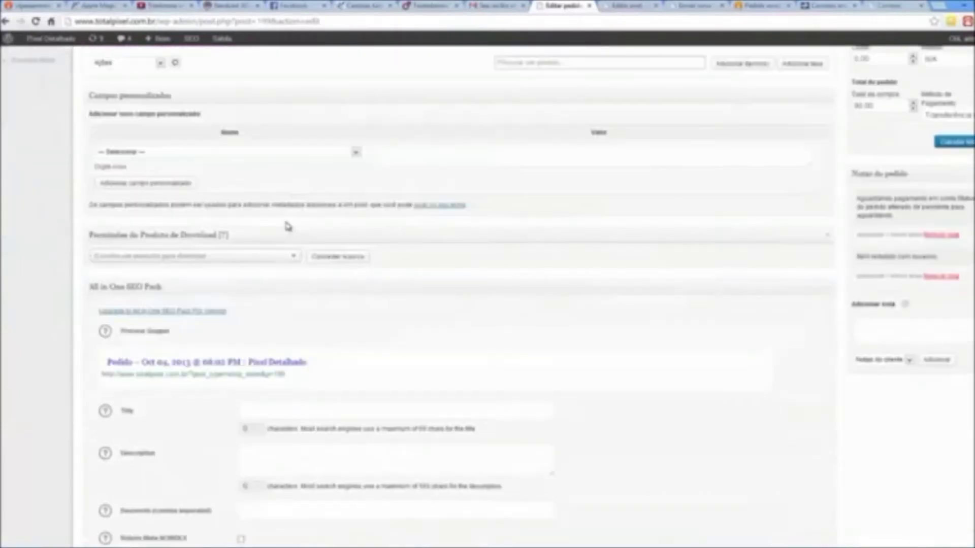
scroll(820, 339, "up", 2)
left_click(899, 435)
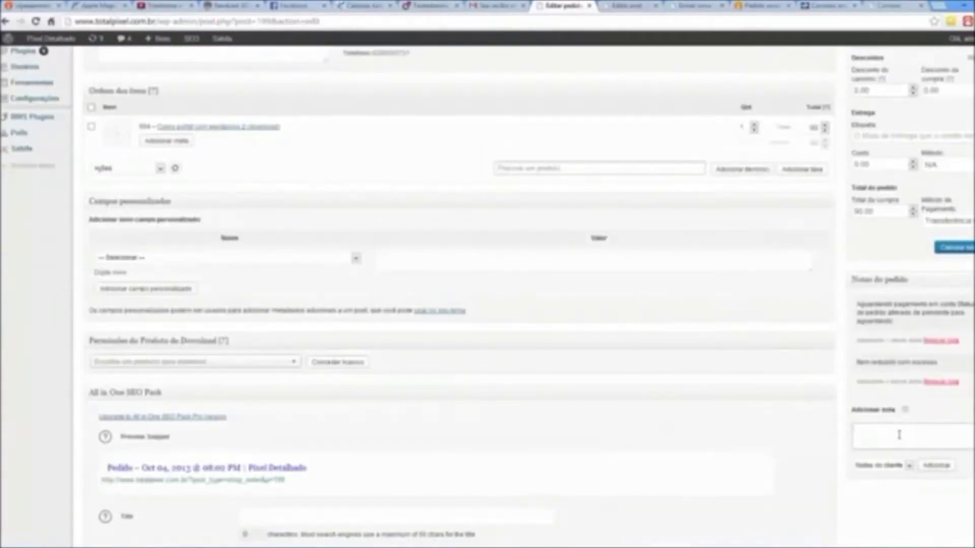
scroll(899, 435, "up", 3)
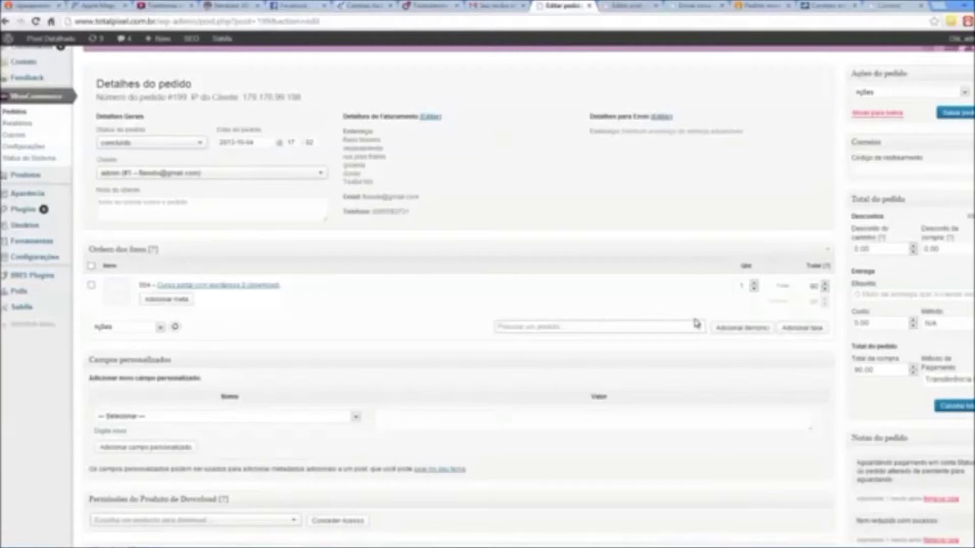
scroll(694, 229, "up", 2)
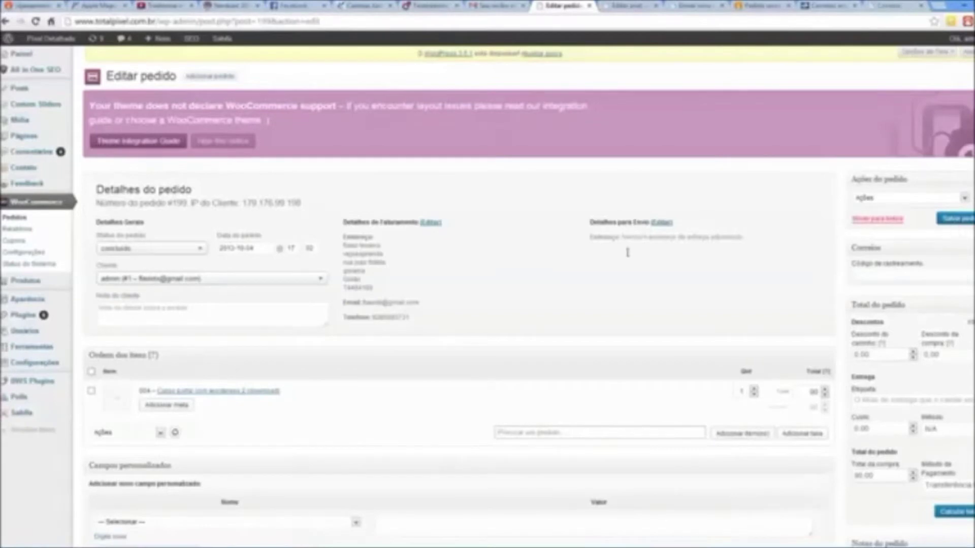
scroll(433, 322, "down", 9)
scroll(459, 261, "up", 10)
left_click(965, 225)
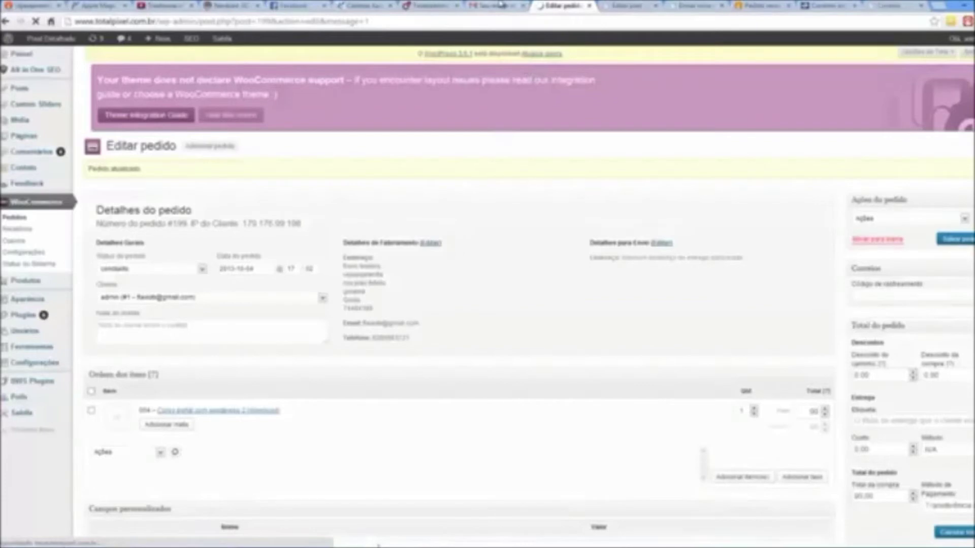
- Switch to Gmail and open the store's new order-complete email from the inbox to view its download link
left_click(495, 5)
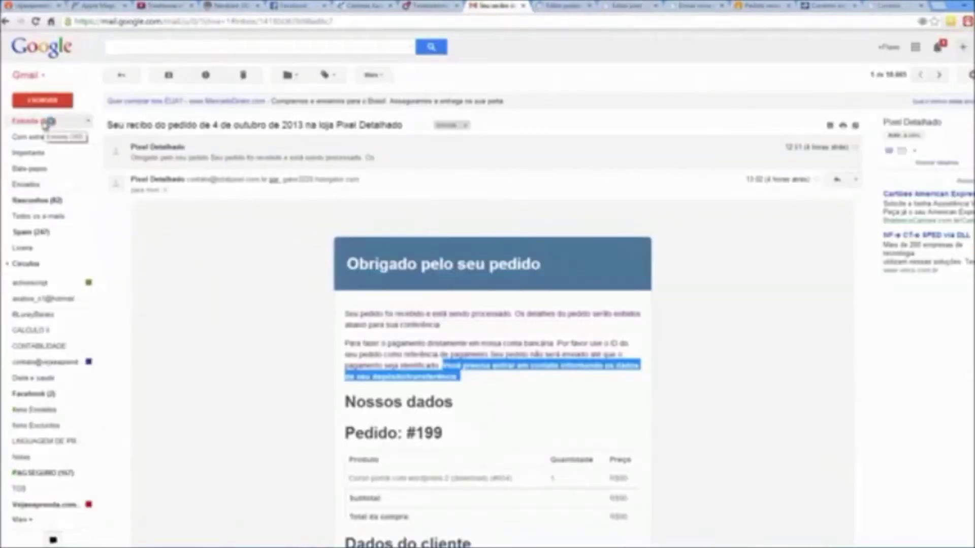
left_click(28, 120)
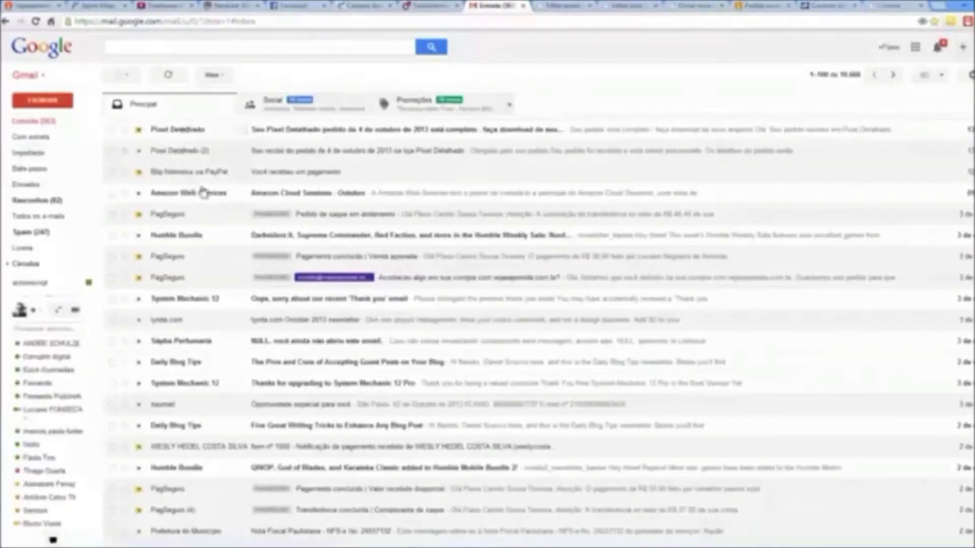
left_click(310, 129)
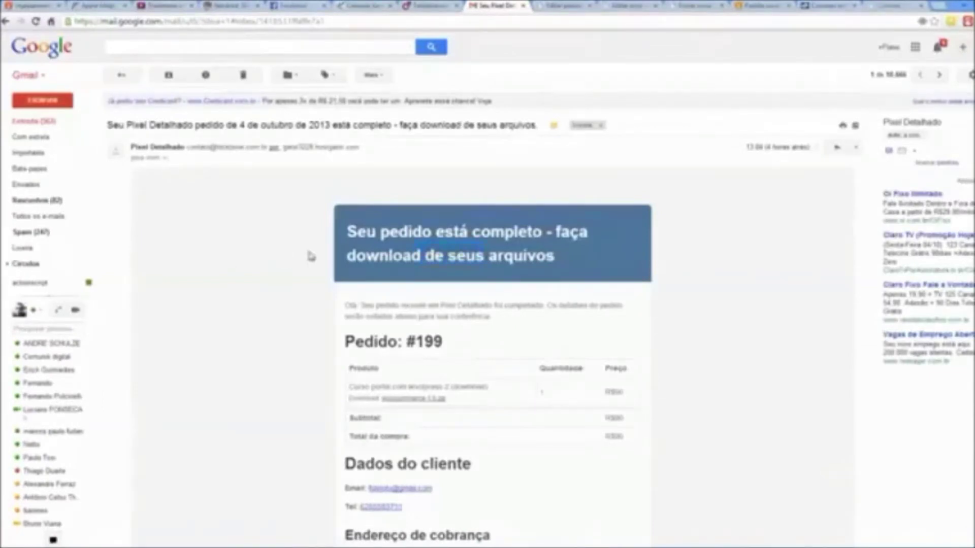
scroll(311, 256, "down", 2)
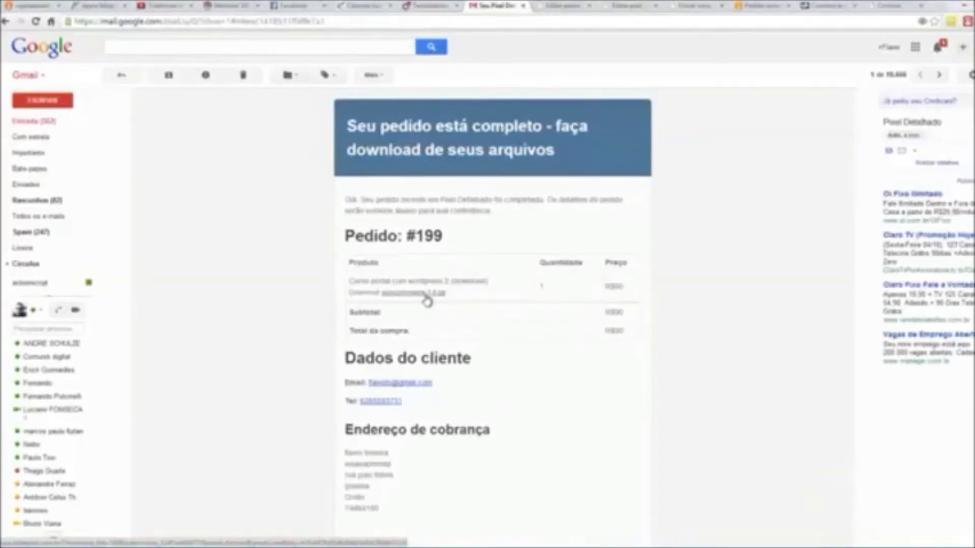
- Download the purchased product's zip file from the link in the email and open the downloaded file
left_click(426, 294)
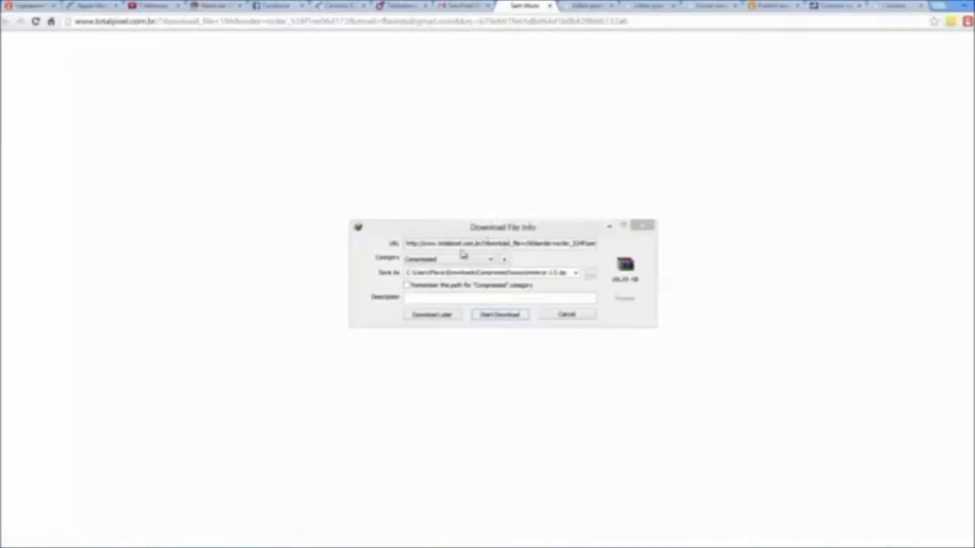
left_click_drag(407, 244, 628, 243)
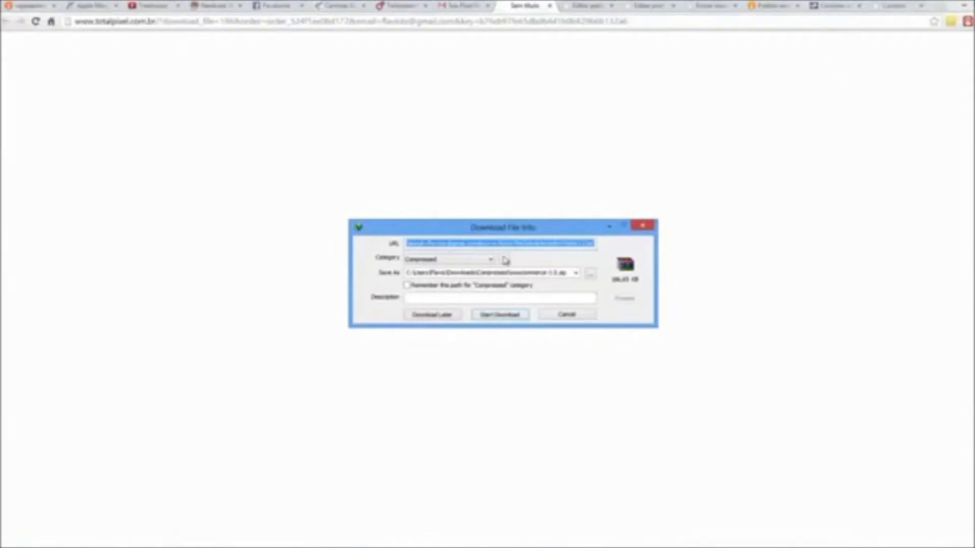
left_click(491, 315)
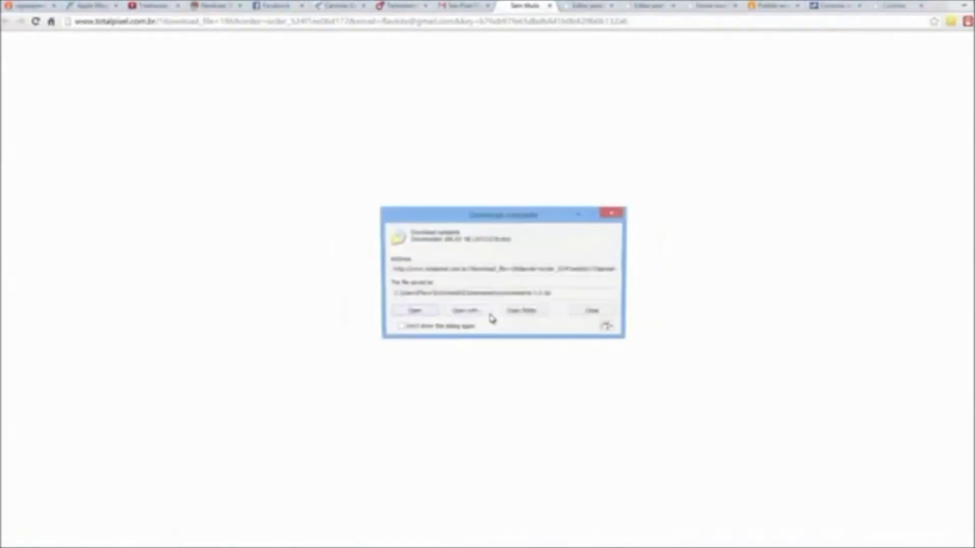
left_click(412, 312)
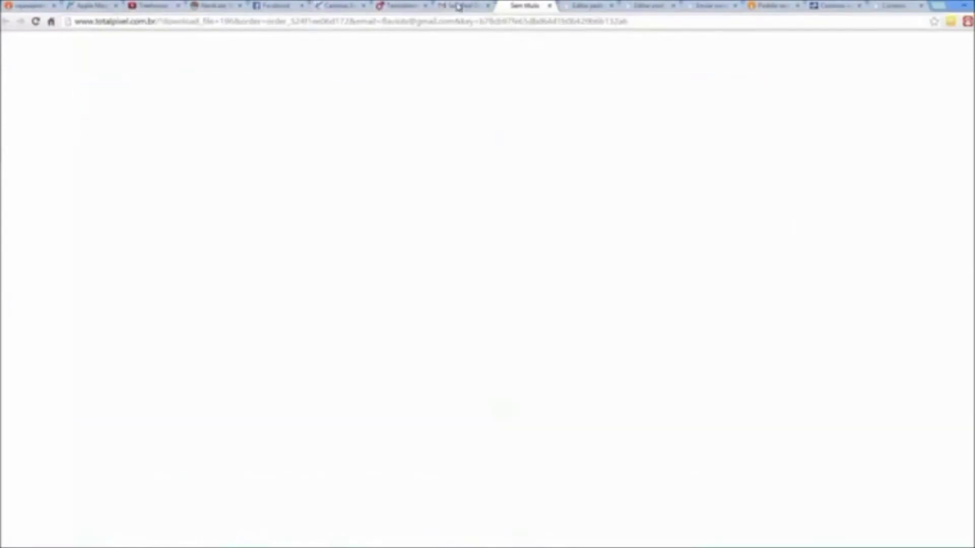
- Return to the WooCommerce order's edit page and reload it to check the product's download count
left_click(459, 6)
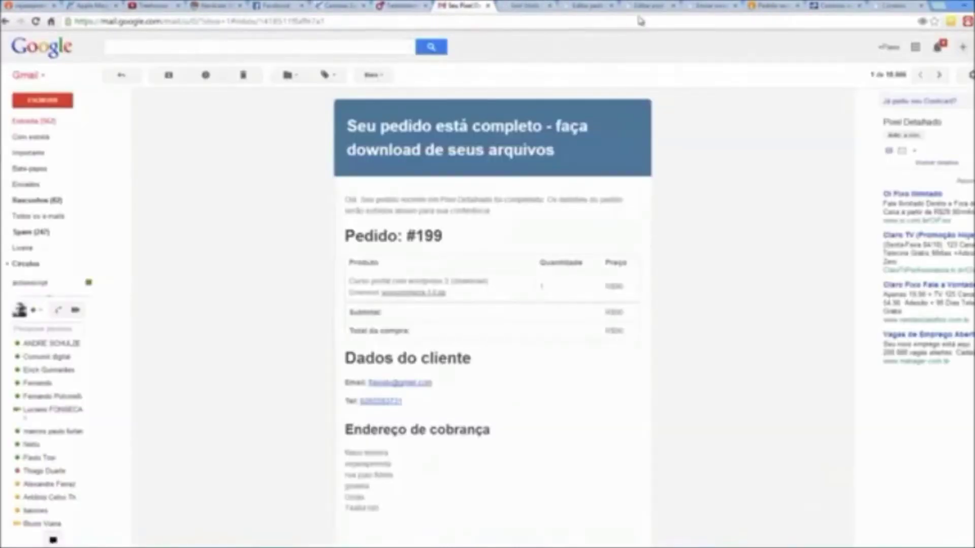
left_click(589, 5)
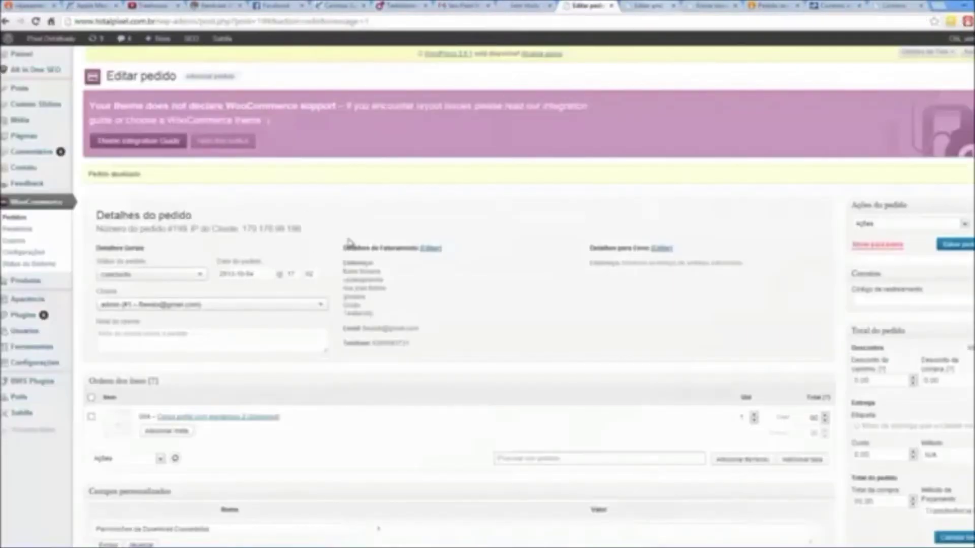
scroll(342, 231, "down", 9)
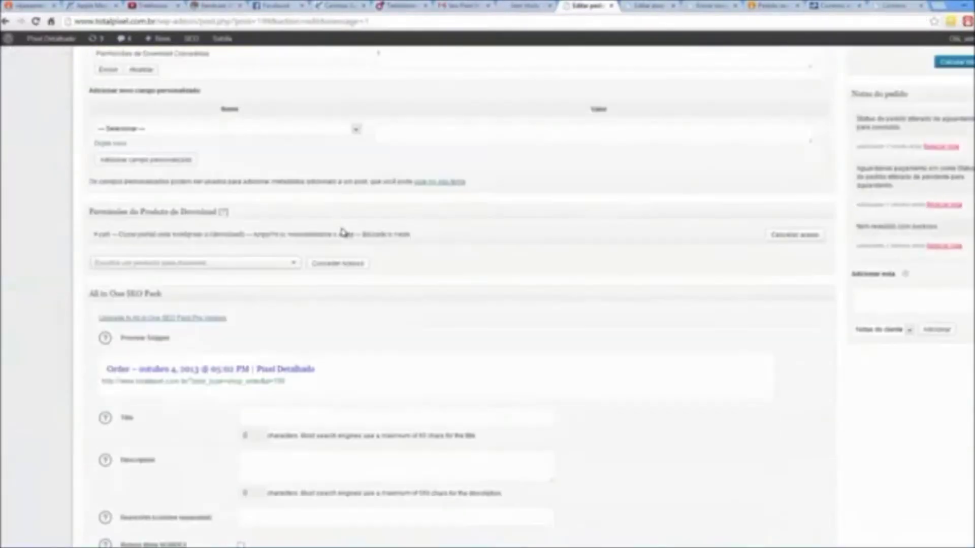
scroll(341, 232, "up", 7)
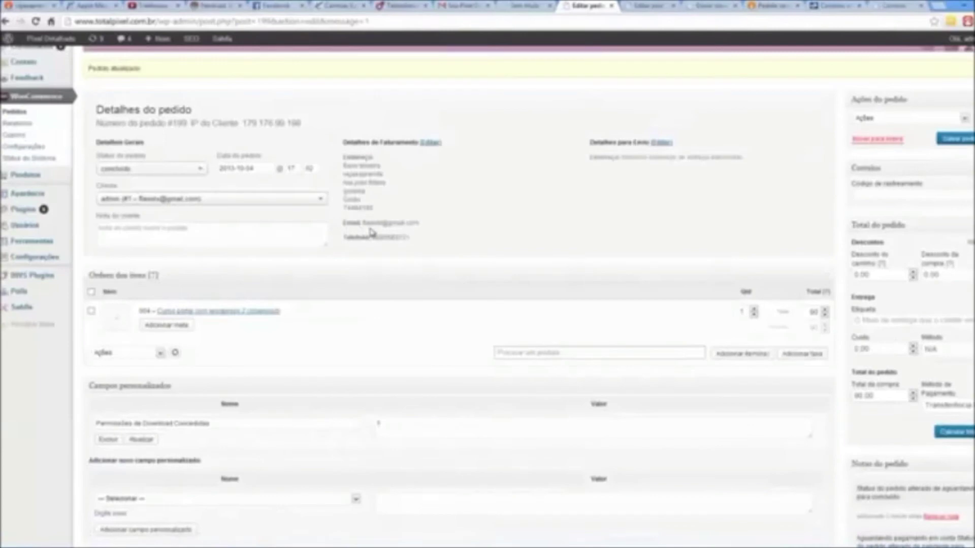
key("F5")
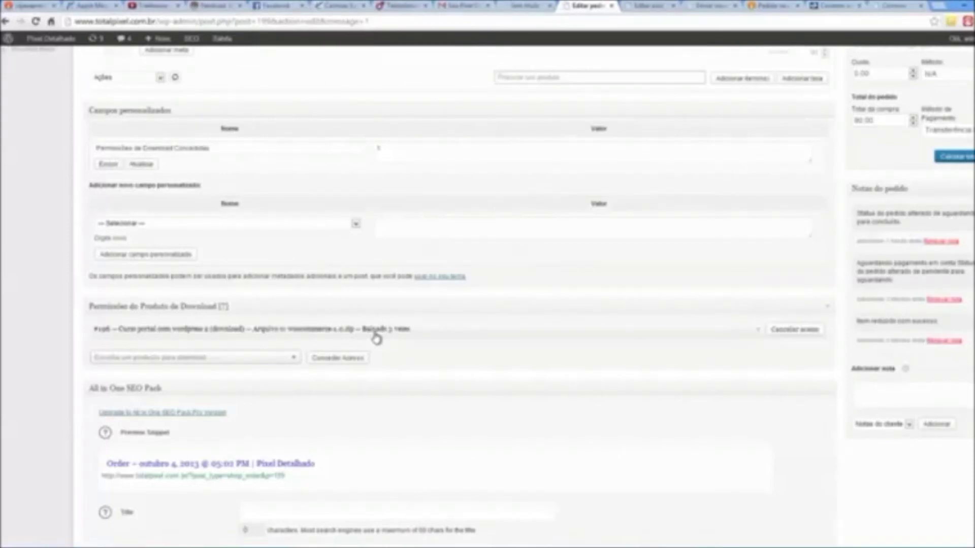
- Expand the product's download permission, check its access expiry date, and increase the remaining downloads
left_click(760, 333)
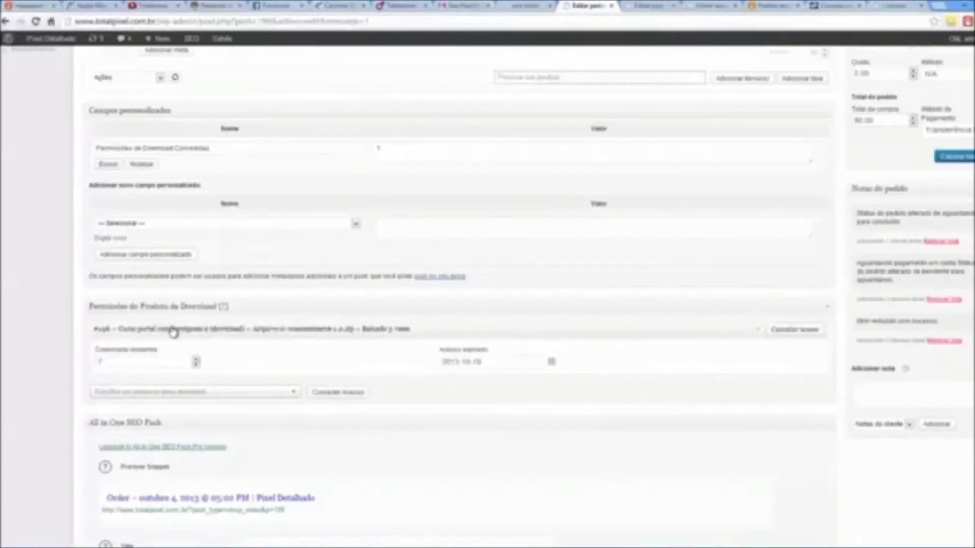
left_click(101, 362)
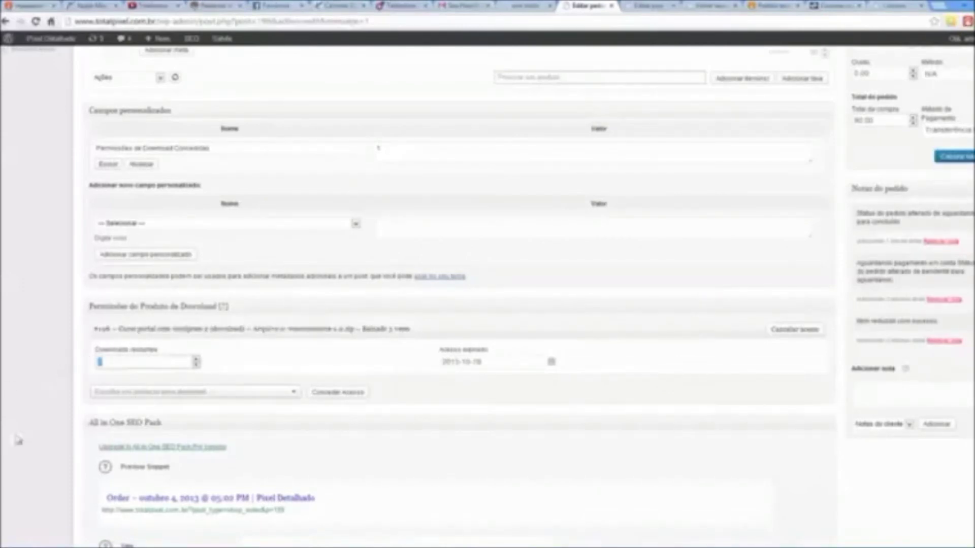
left_click(468, 359)
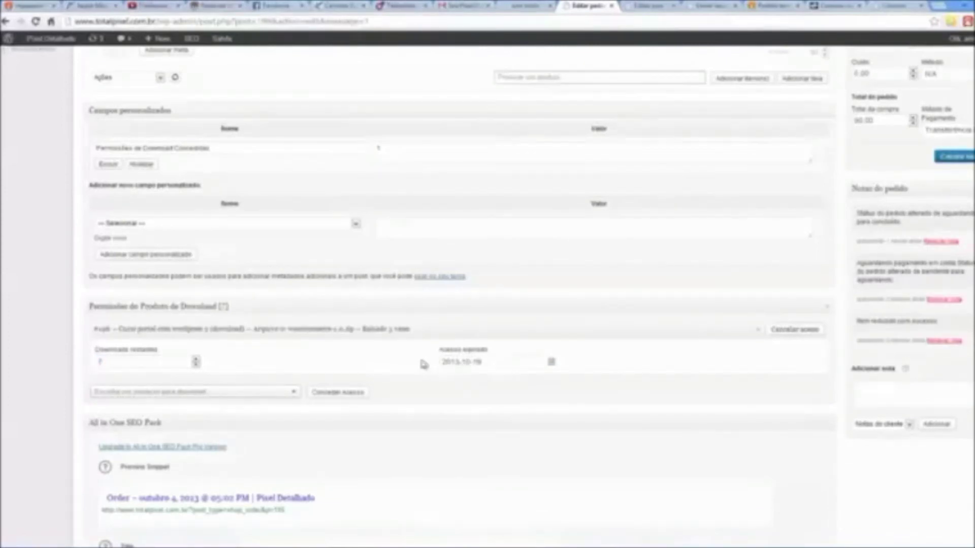
left_click(196, 359)
left_click(196, 360)
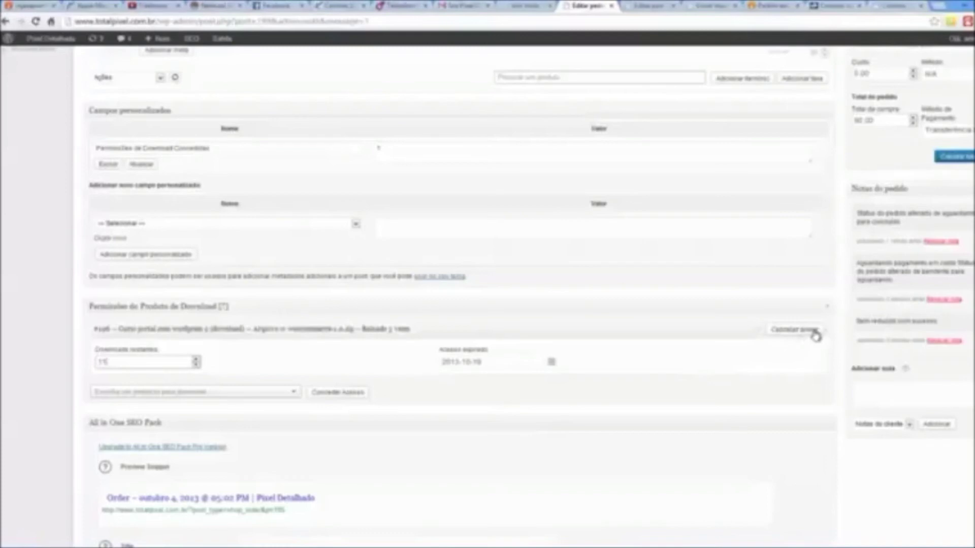
- Review the completed order's page, from the general details down to the download permissions and SEO fields
scroll(806, 238, "up", 7)
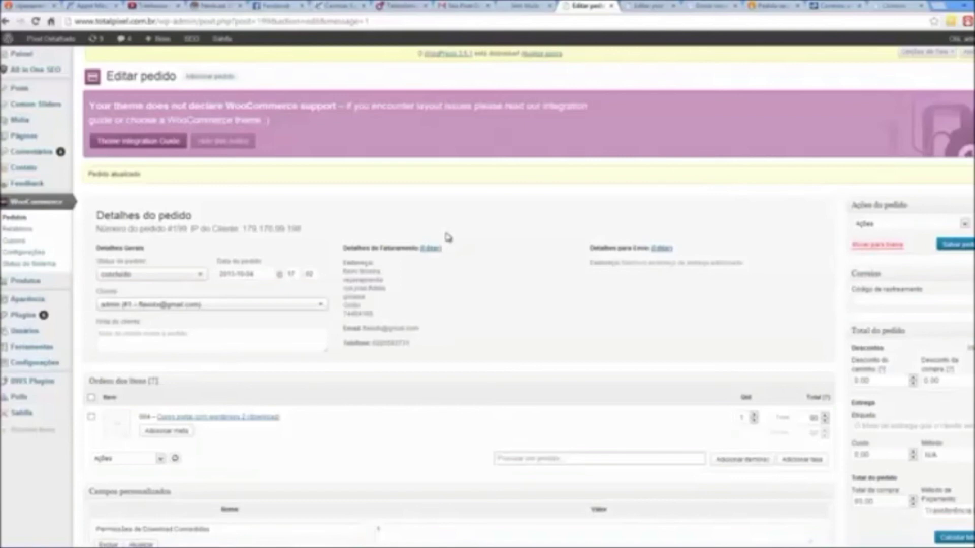
scroll(448, 237, "down", 12)
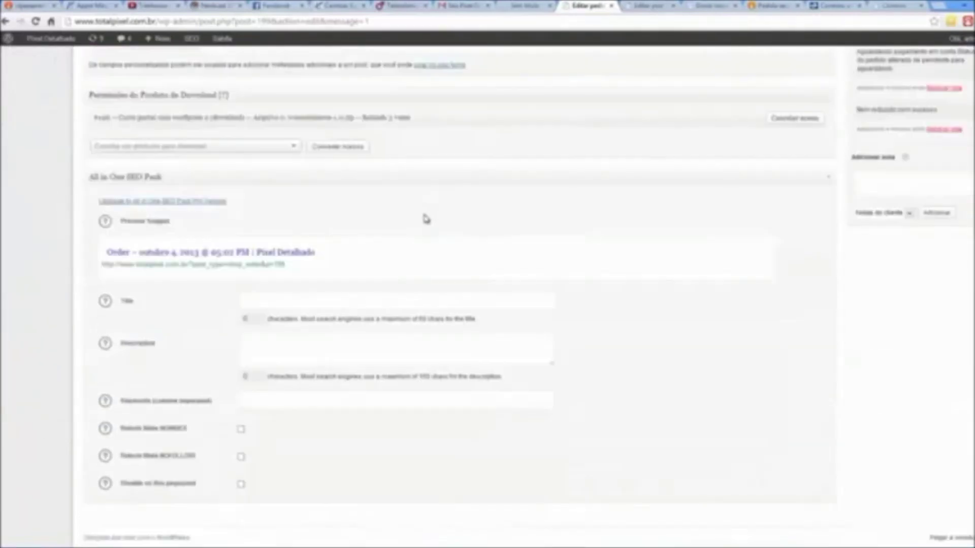
scroll(425, 218, "up", 3)
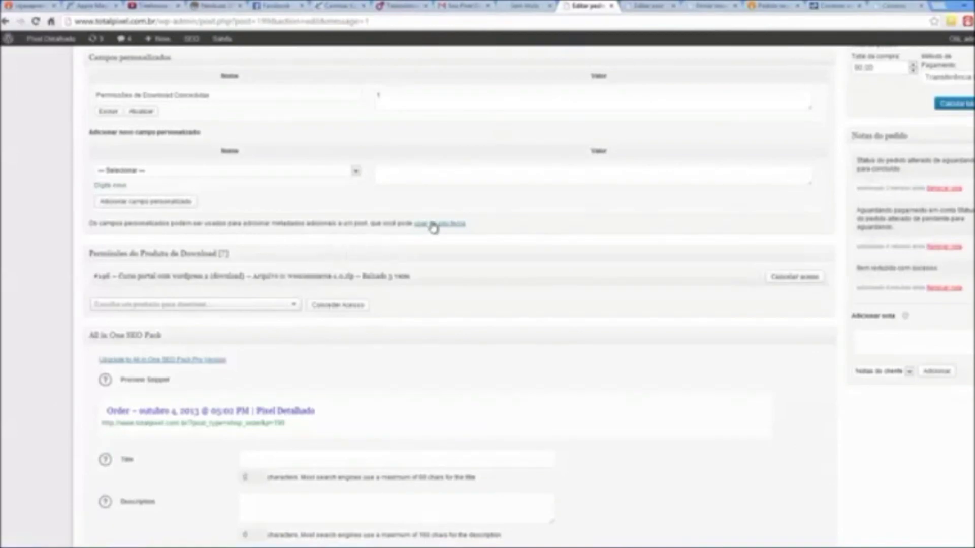
scroll(433, 223, "up", 3)
scroll(434, 224, "up", 4)
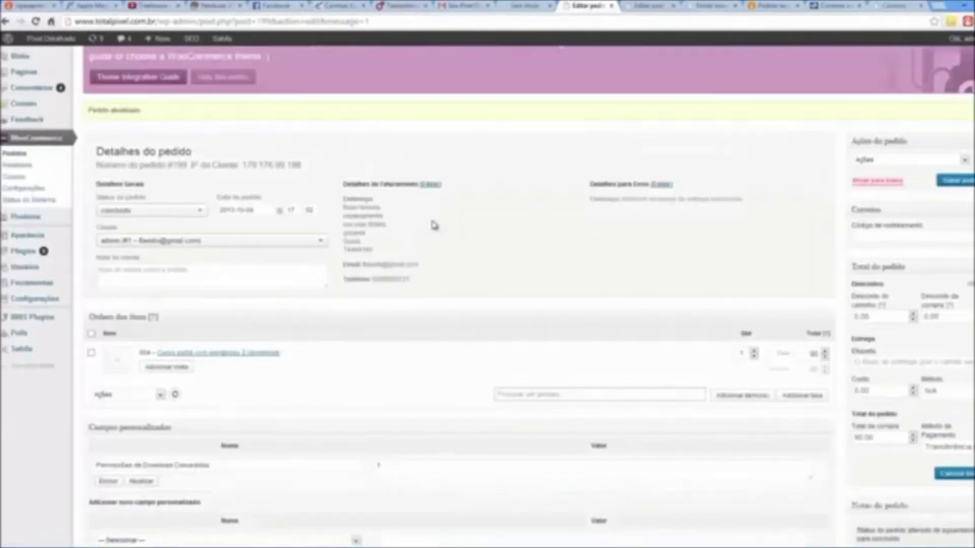
scroll(434, 225, "down", 3)
scroll(434, 225, "up", 4)
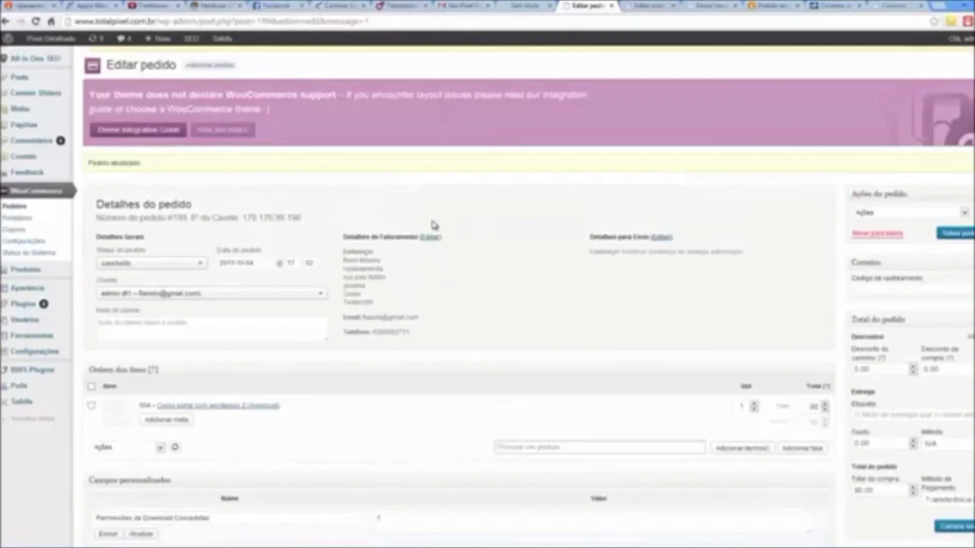
scroll(434, 225, "up", 1)
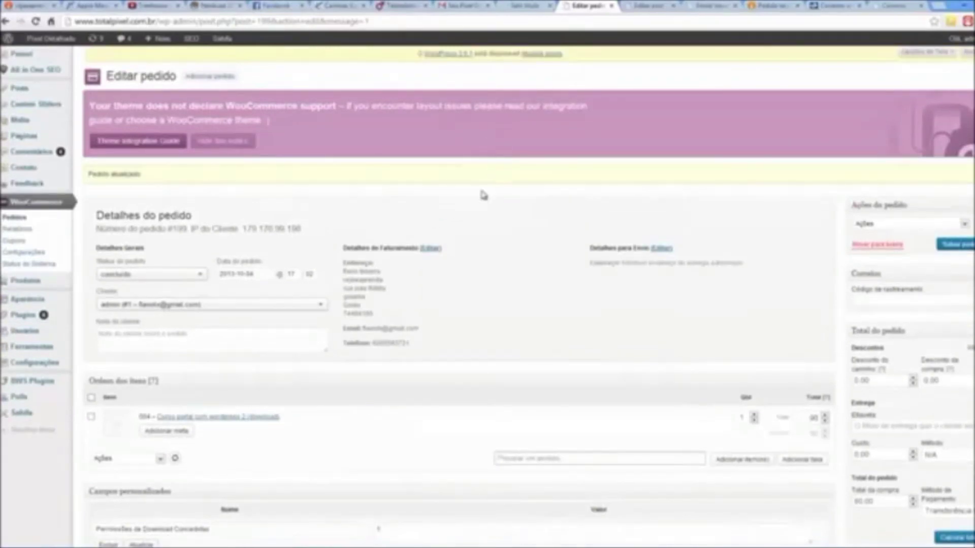
scroll(483, 194, "down", 10)
scroll(481, 193, "up", 5)
scroll(622, 49, "up", 5)
- Review the order-complete email in Gmail once more and switch to the edit page of the "Cursos À venda" post
left_click(460, 5)
scroll(428, 315, "down", 5)
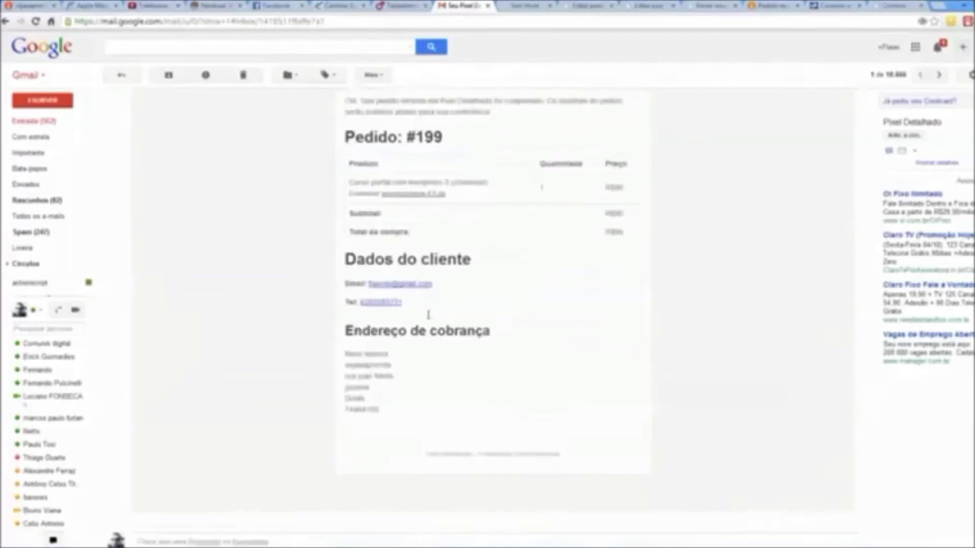
scroll(428, 315, "up", 3)
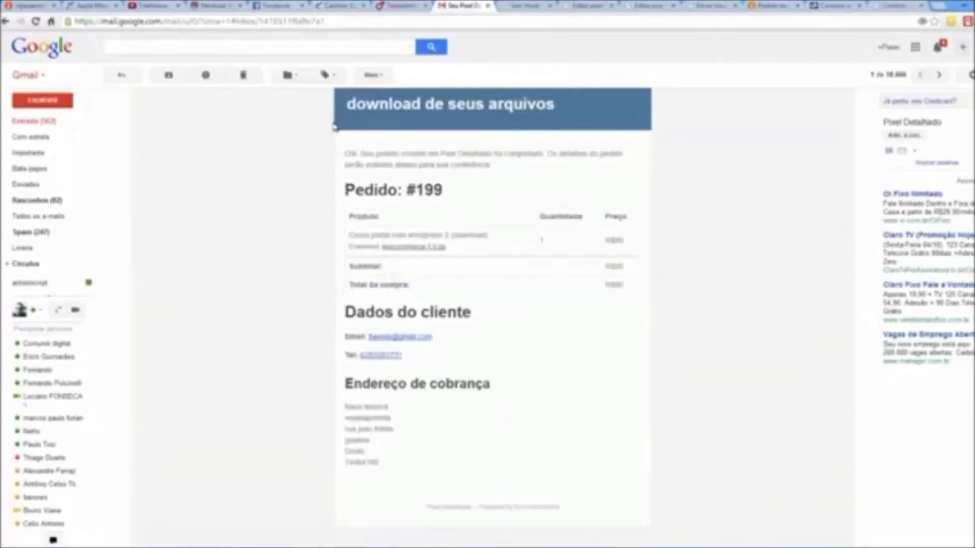
scroll(340, 186, "up", 2)
scroll(554, 388, "down", 3)
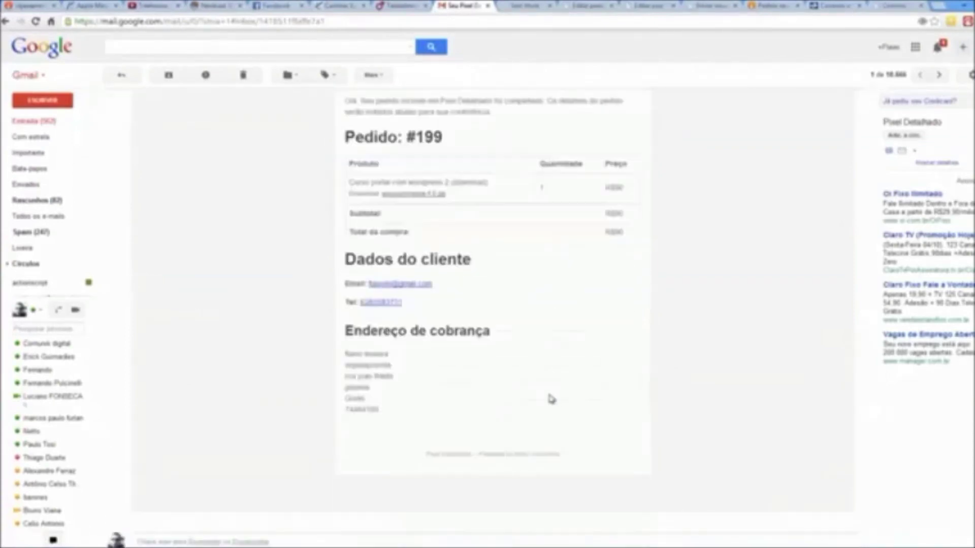
scroll(512, 358, "up", 2)
left_click(655, 5)
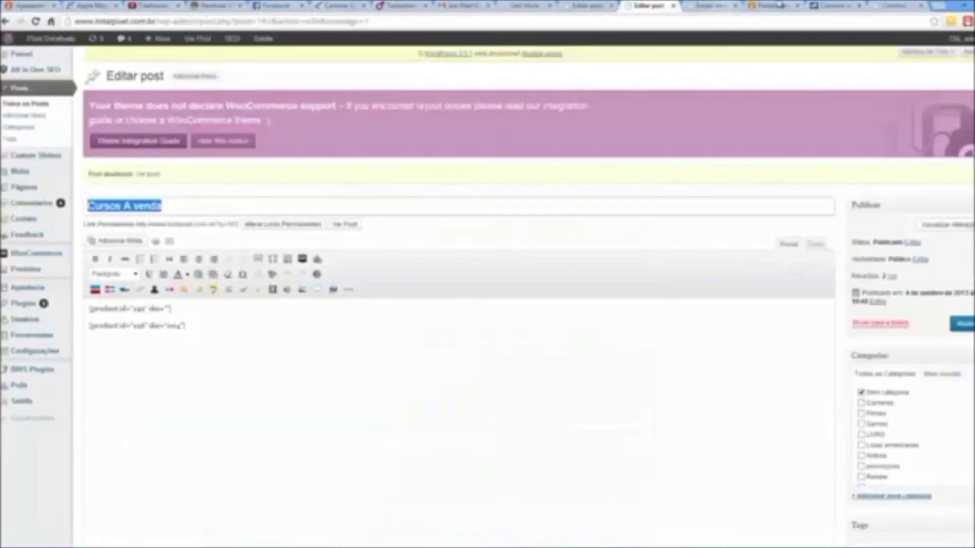